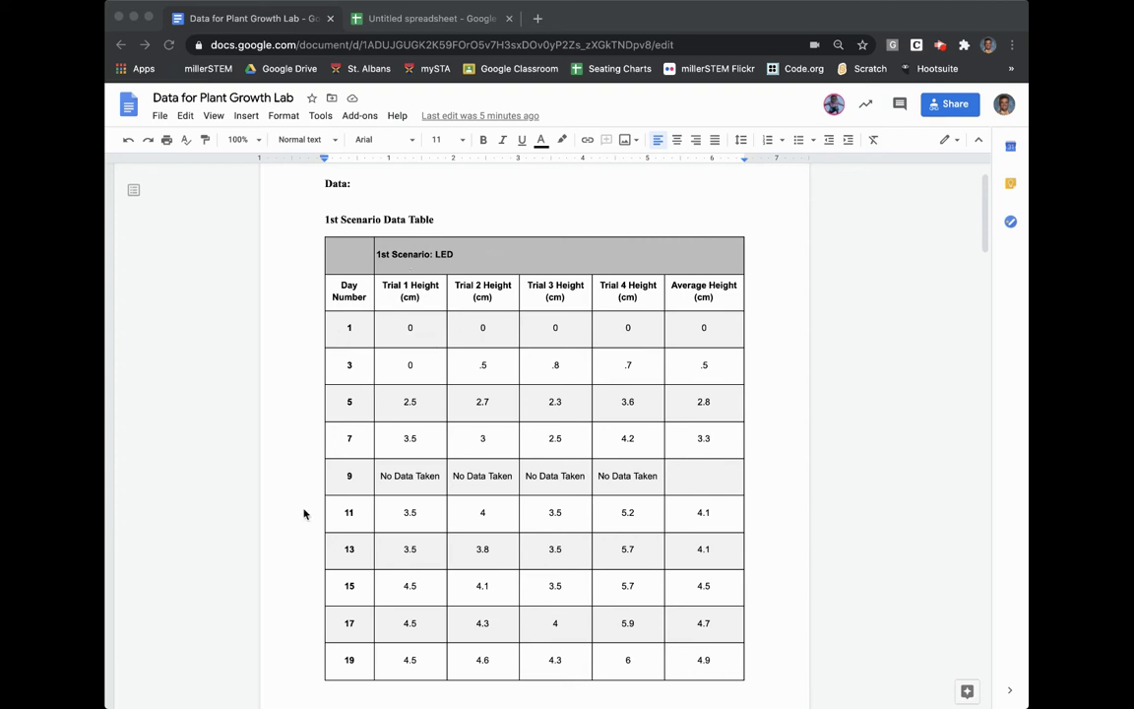
Find the Average Height Data Table (days 1–19) in the lab report and select all of it.
scroll(305, 513, "down", 8)
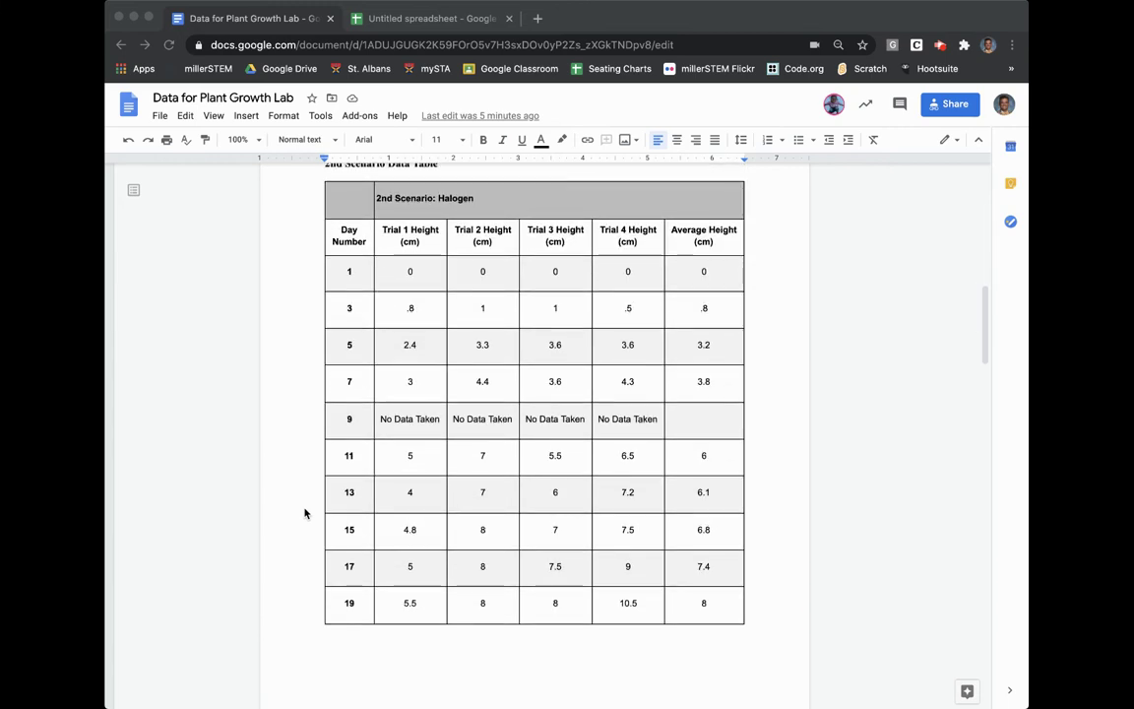
scroll(304, 513, "up", 1)
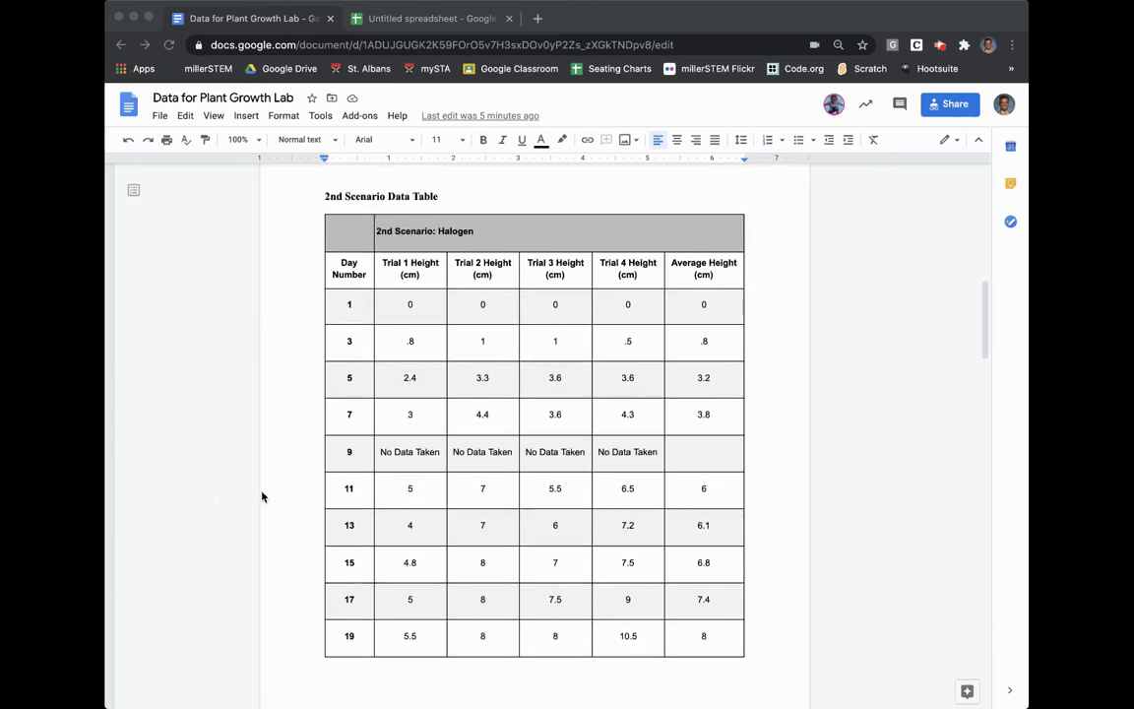
scroll(273, 498, "down", 12)
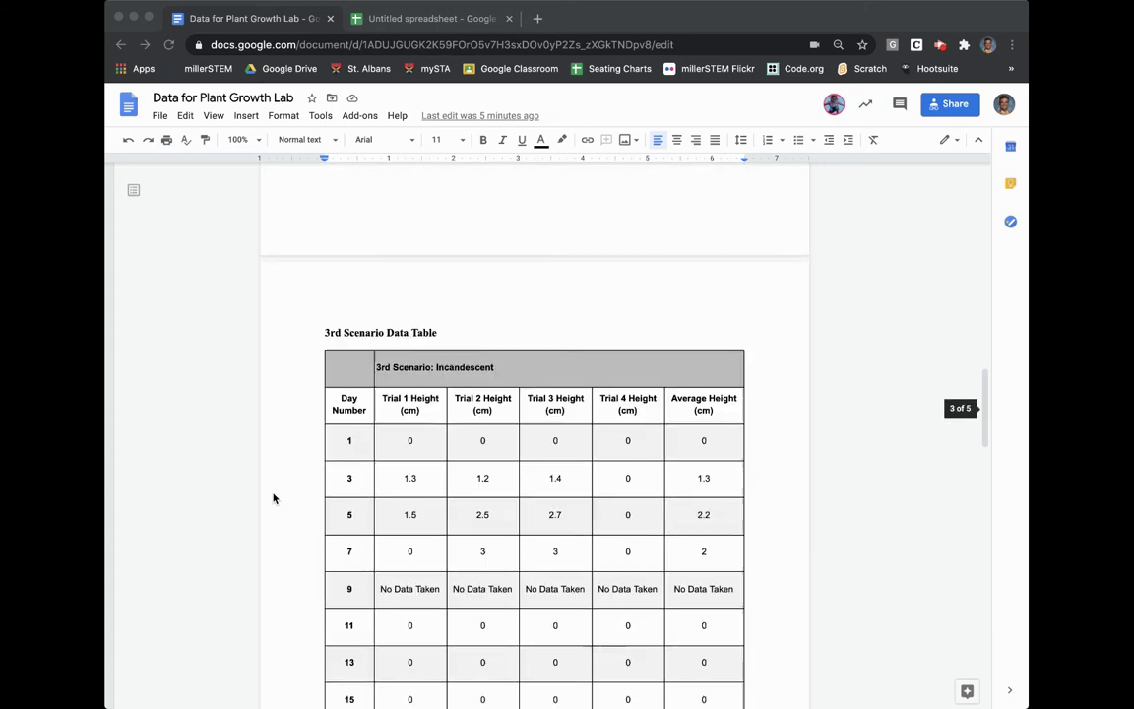
scroll(274, 498, "down", 2)
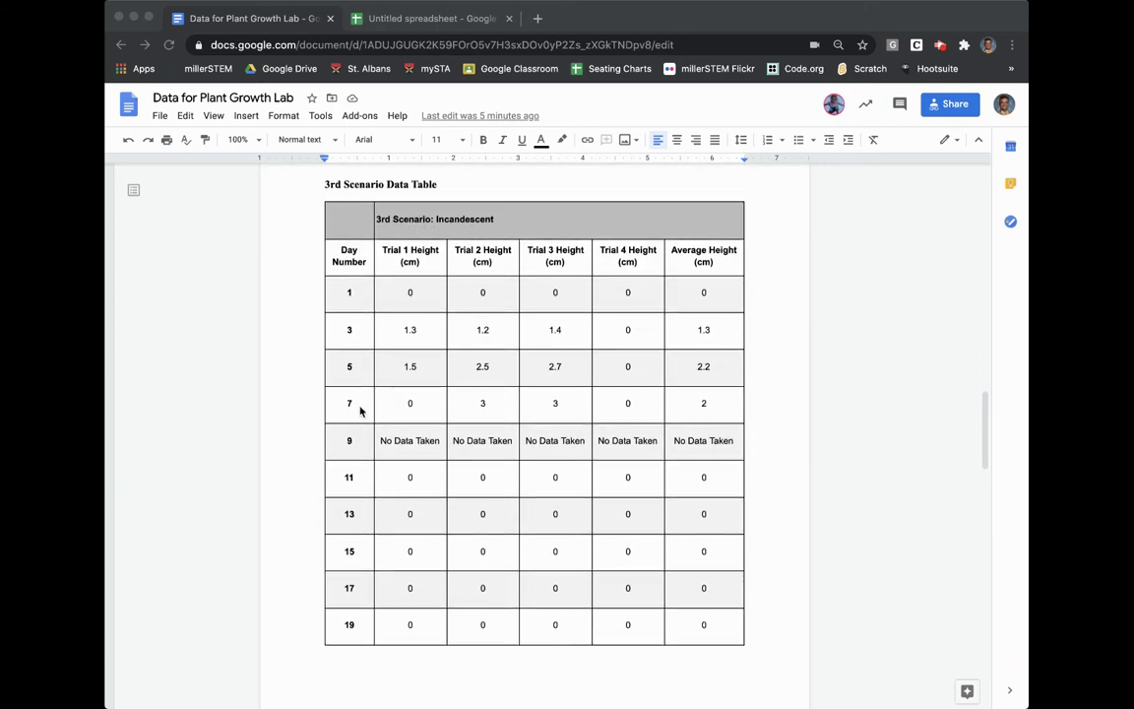
scroll(309, 524, "down", 10)
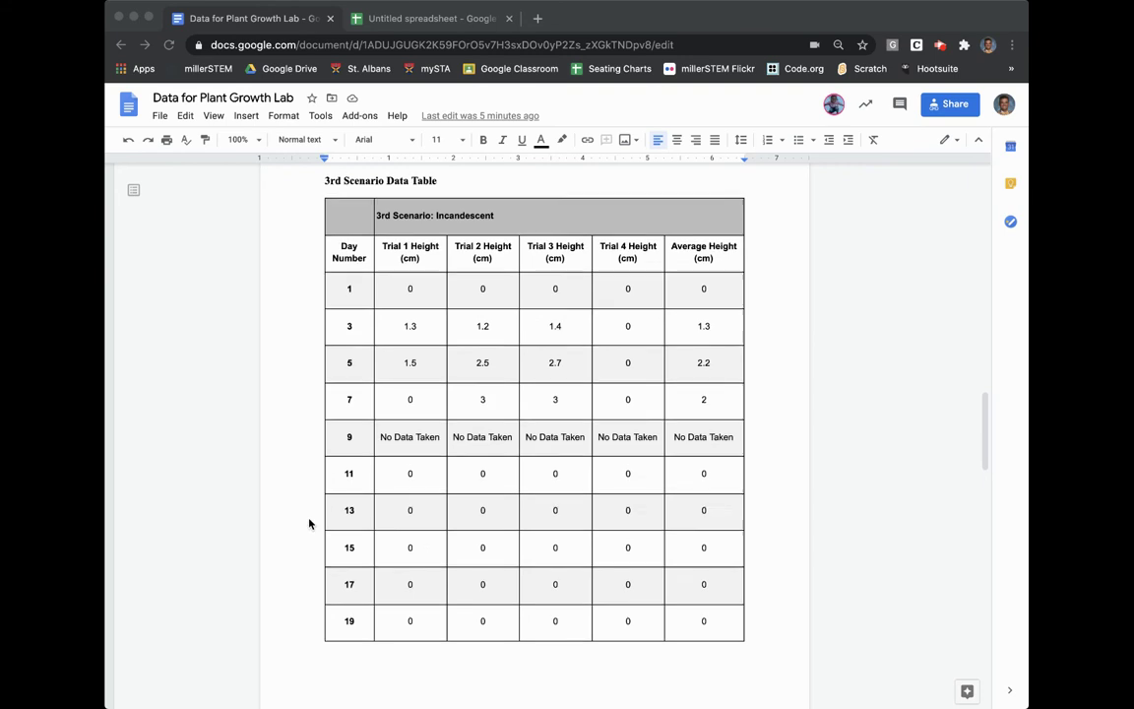
scroll(309, 524, "down", 6)
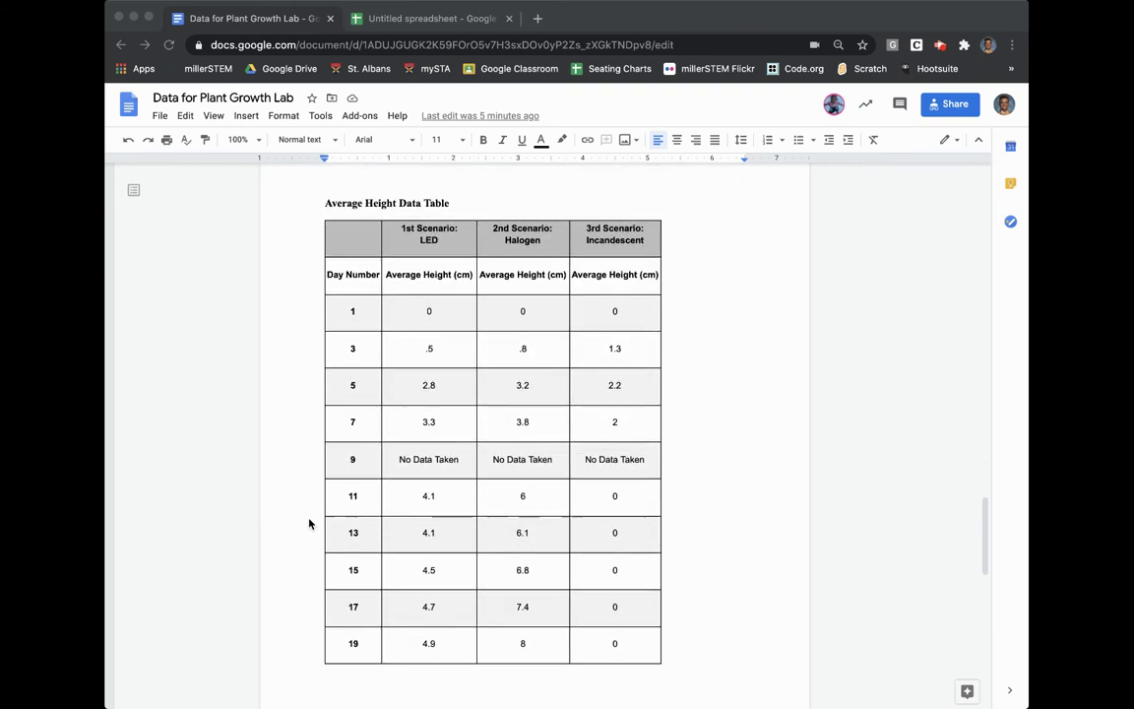
scroll(309, 523, "up", 1)
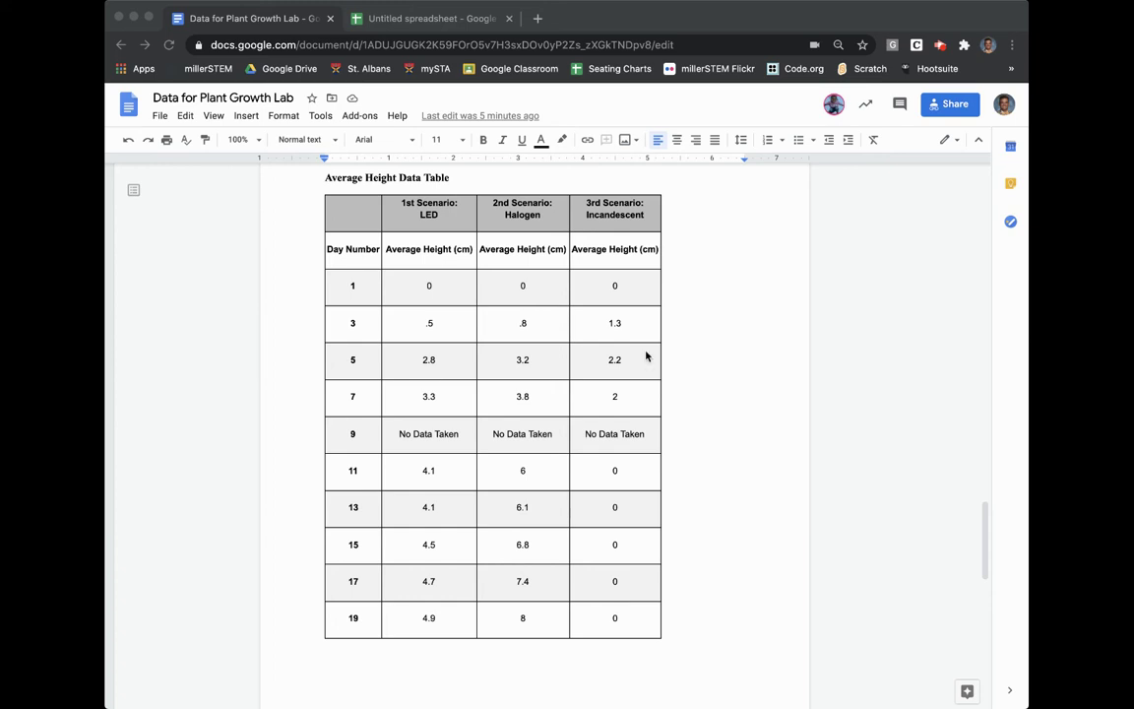
left_click(347, 217)
left_click_drag(343, 209, 600, 620)
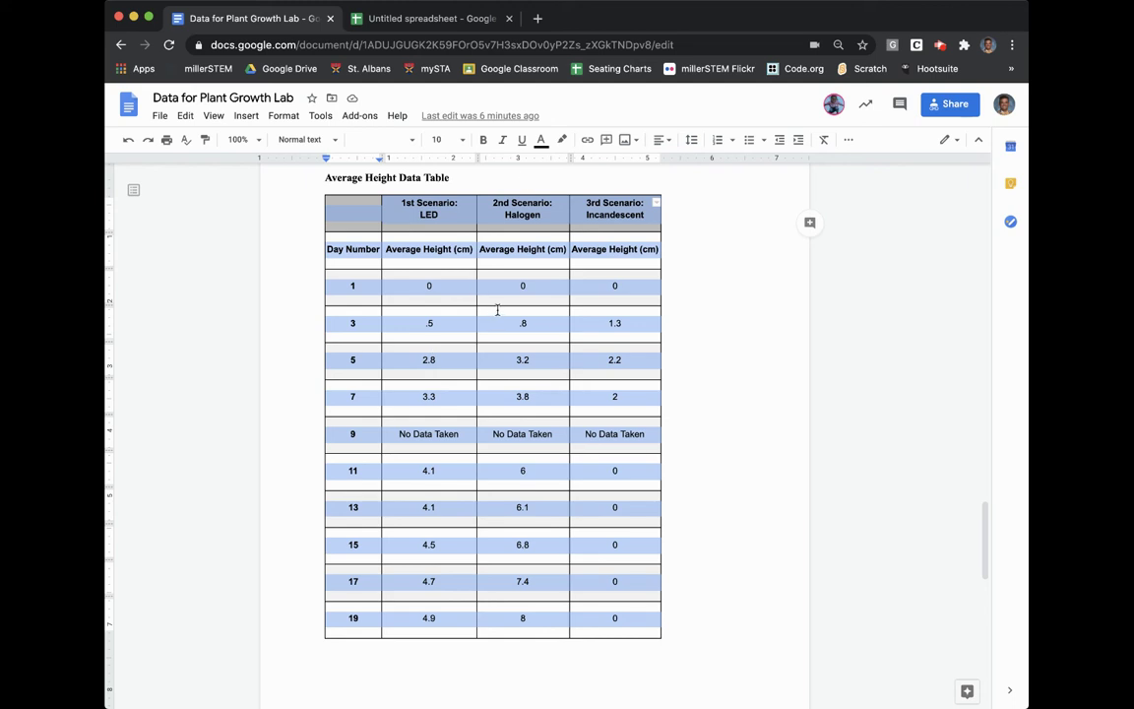
Paste the Average Height table into the untitled spreadsheet, filling A2:D13.
left_click(429, 20)
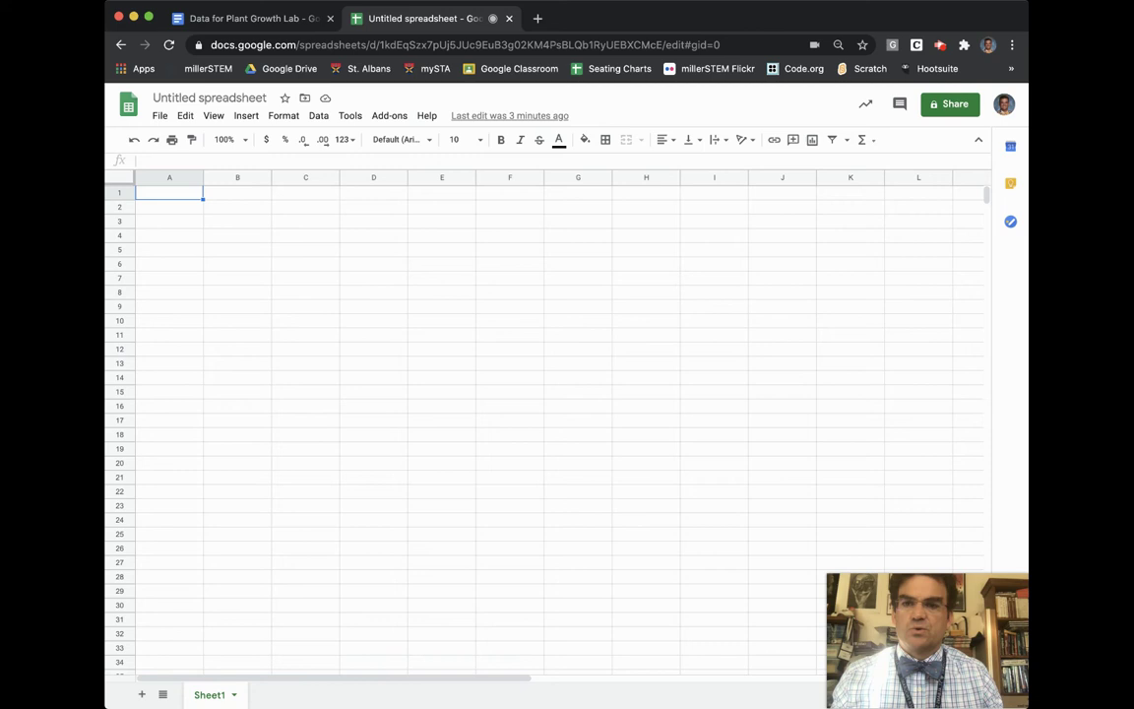
type("1st Scenario: LED\t2nd Scenario: Halogen\t3rd Scenario: Incandescent Day Number\tAverage Height (cm)\tAverage Height (cm)\tAverage Height (cm) 1\t0\t0\t0 3\t0.5\t0.8\t1.3 5\t2.8\t3.2\t2.2 7\t3.3\t3.8\t2 9\tNo Data Taken\tNo Data Taken\tNo Data Taken 11\t4.1\t6\t0 13\t4.1\t6.1\t0 15\t4.5\t6.8\t0 17\t4.7\t7.4\t0 19\t4.9\t8\t0")
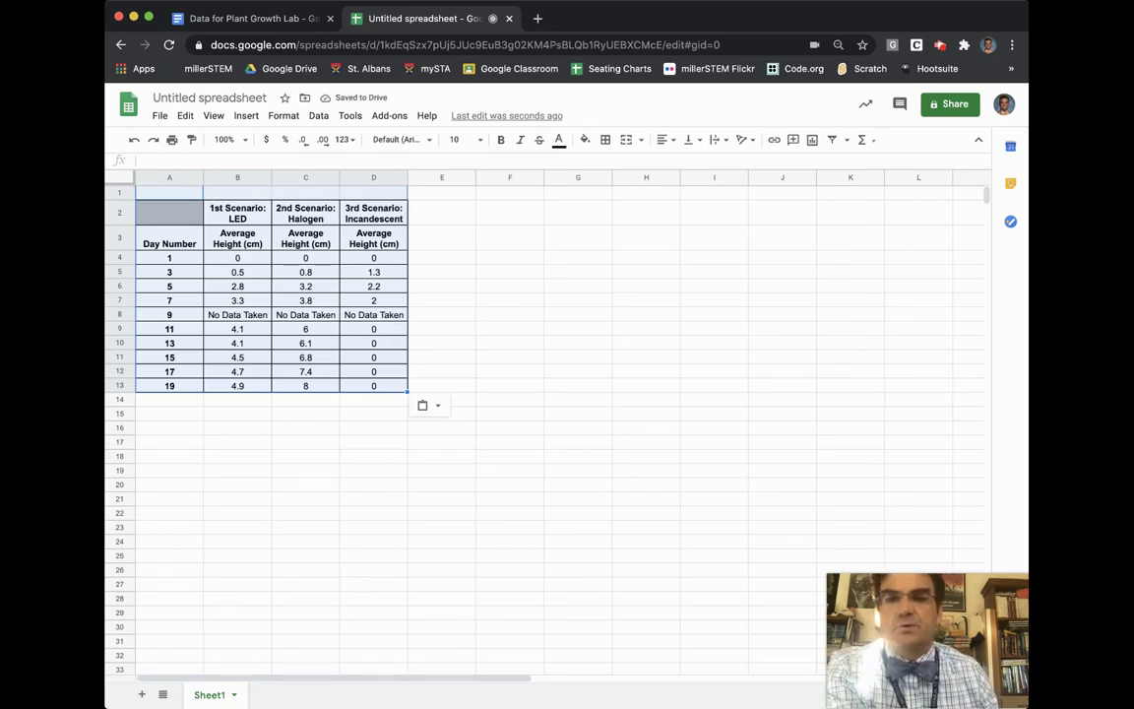
left_click(517, 273)
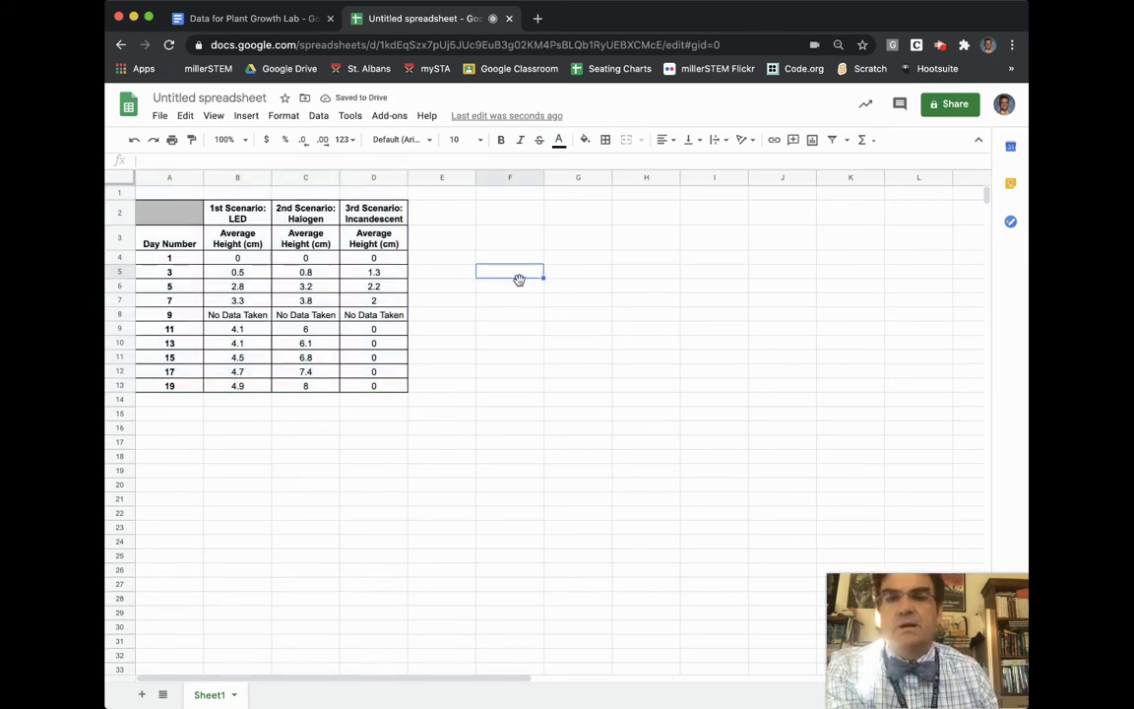
Clear the No Data Taken entries in B8, C8 and D8, then select A2:D13.
left_click(212, 316)
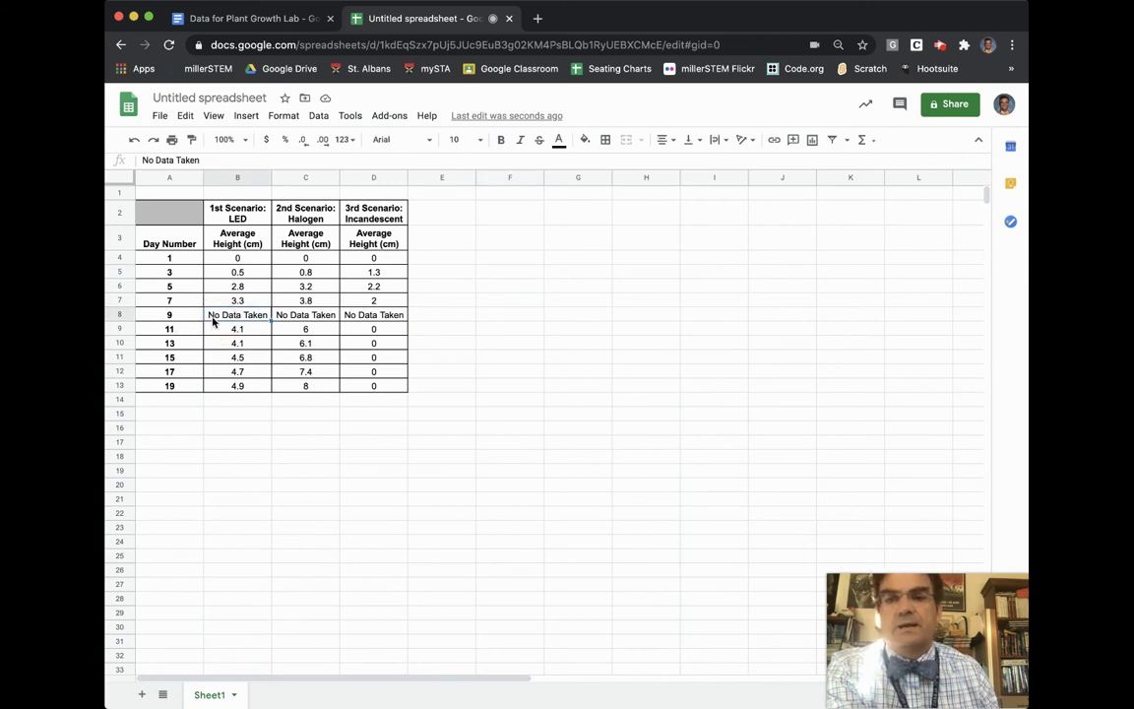
key("Delete")
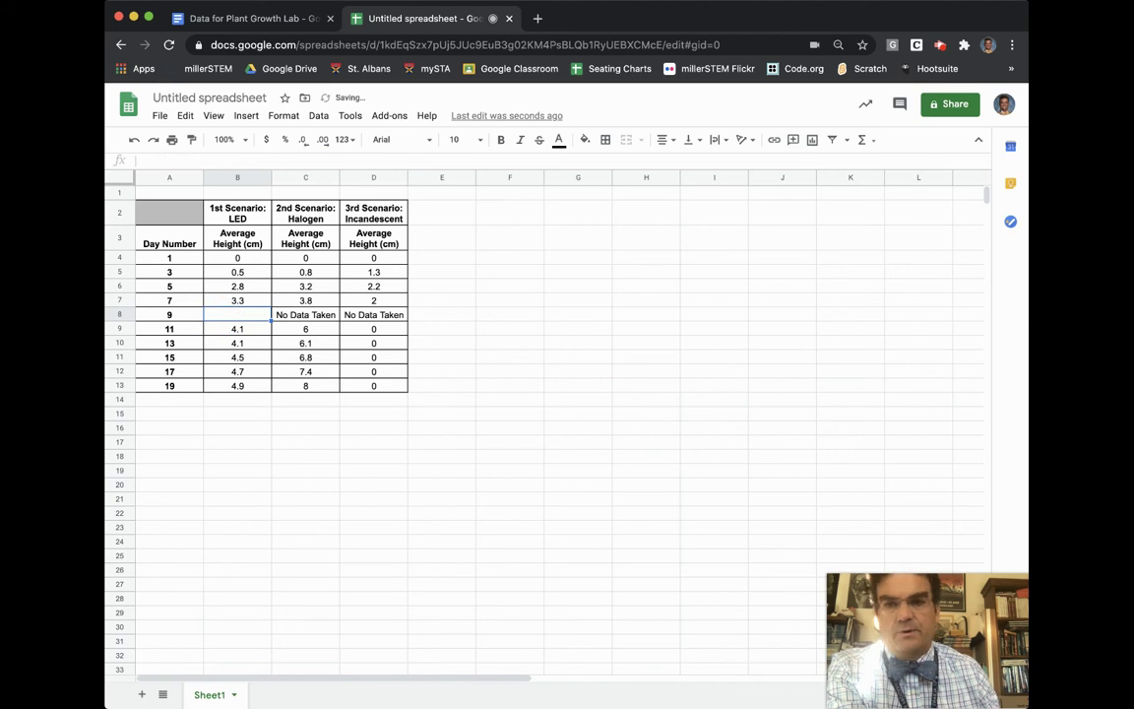
left_click(296, 320)
key("Delete")
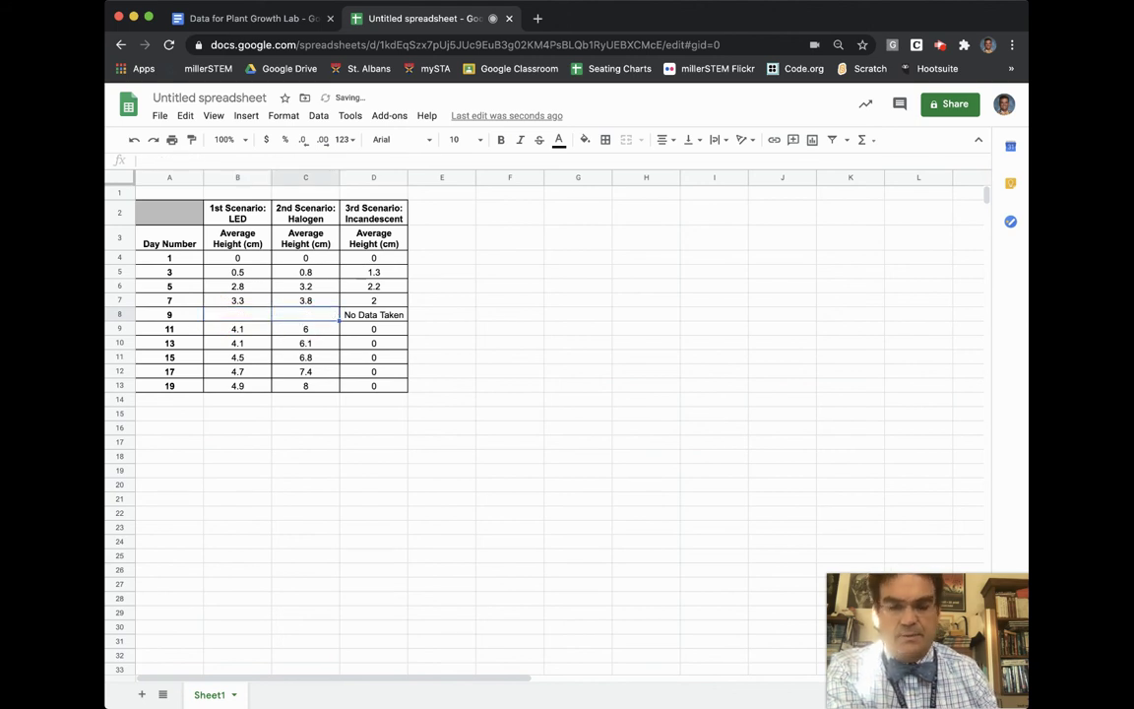
left_click(372, 320)
key("Delete")
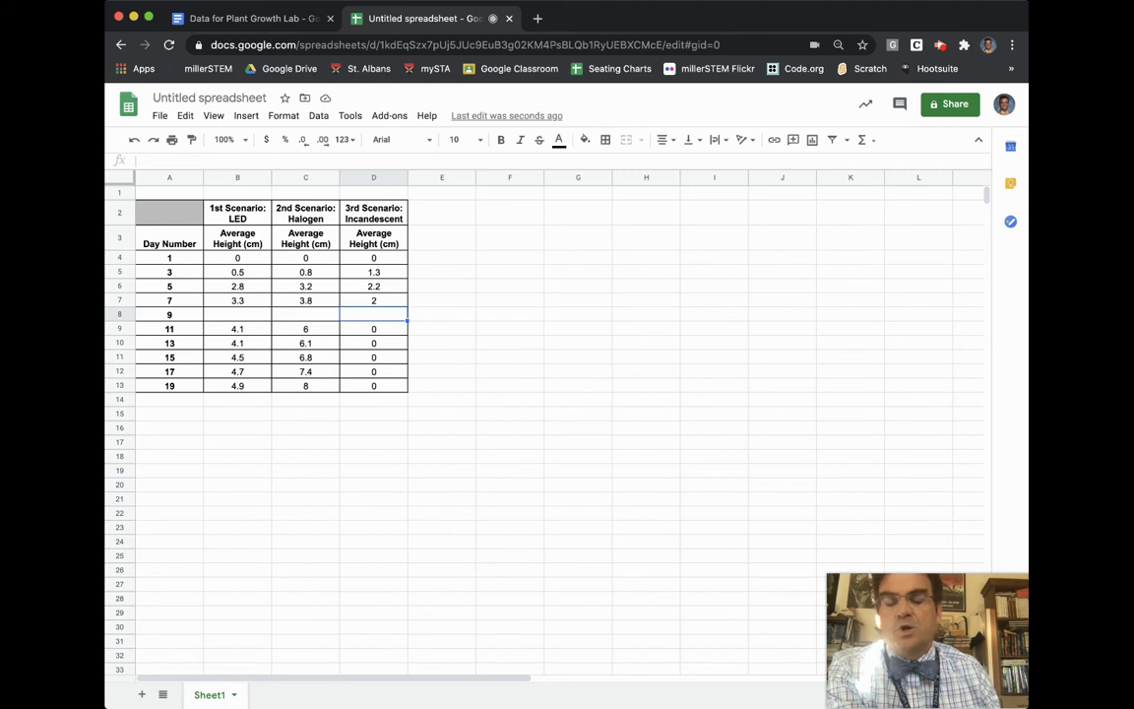
left_click_drag(170, 211, 371, 392)
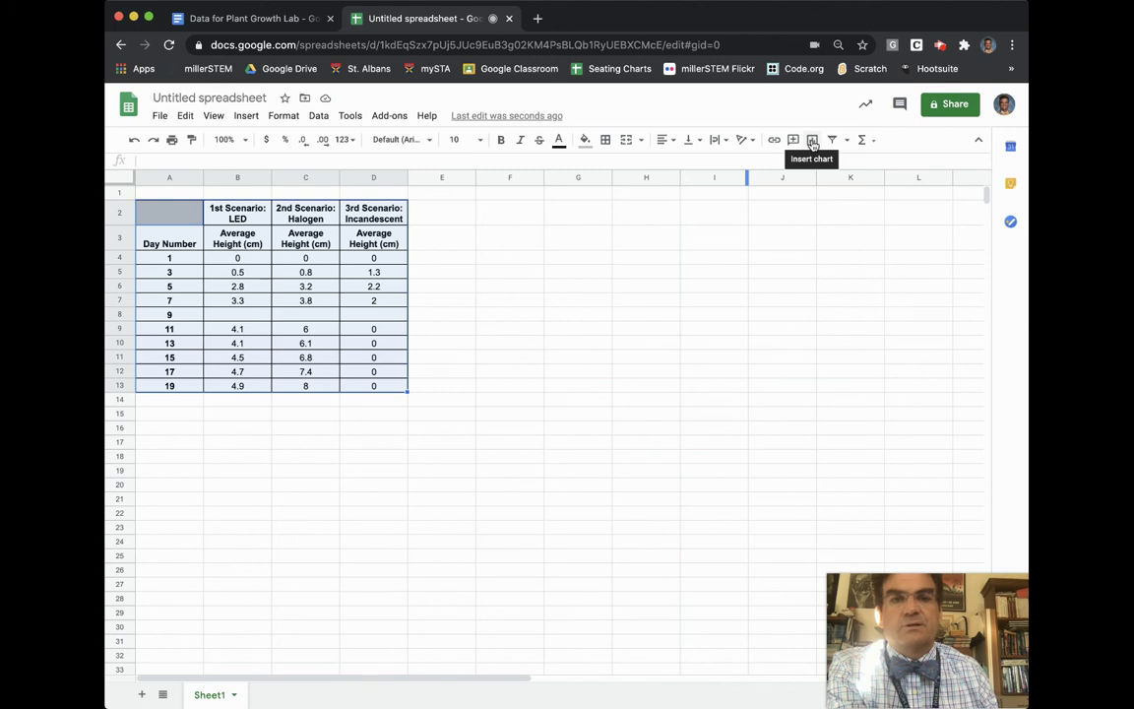
Insert a line chart of A2:D13 and move it up beside the table.
left_click(812, 144)
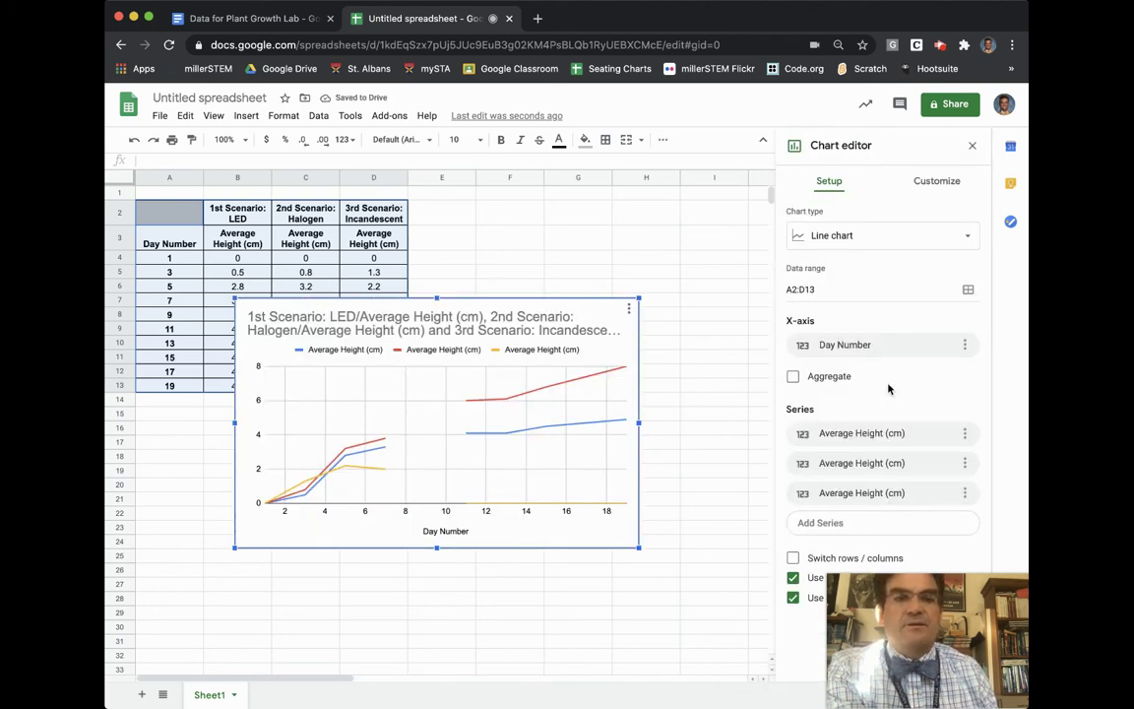
left_click_drag(938, 663, 219, 665)
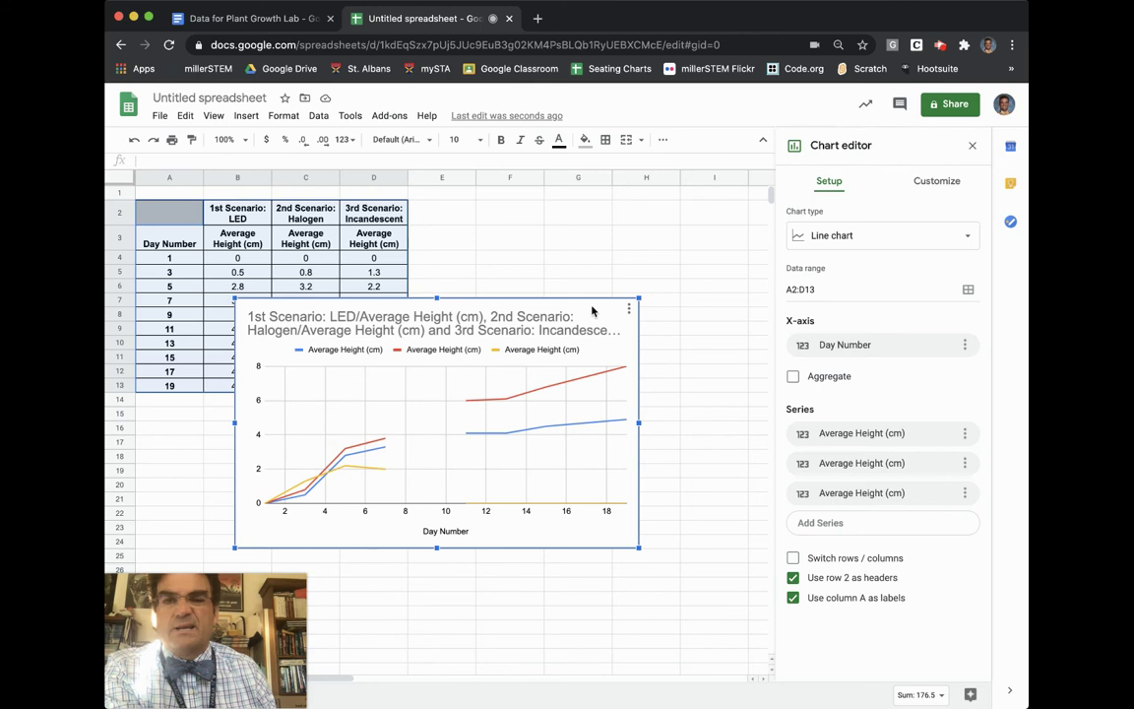
left_click_drag(592, 311, 695, 215)
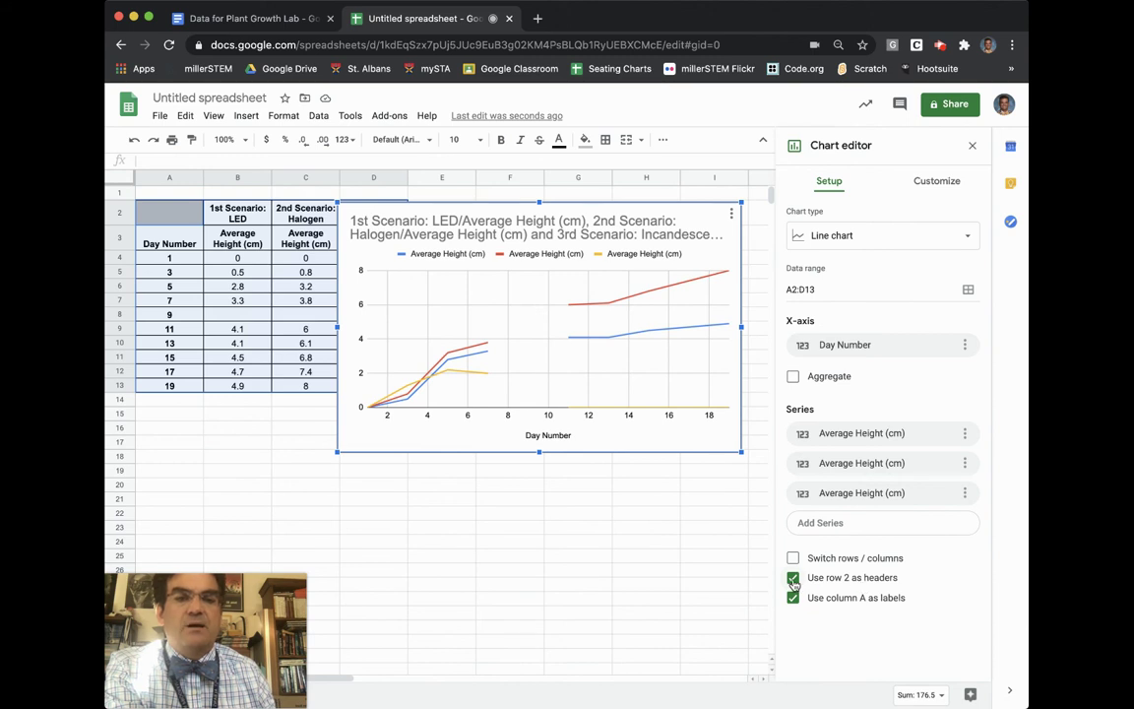
Toggle 'Use row 2 as headers' off and back on so the legend shows the three scenario names.
left_click(793, 578)
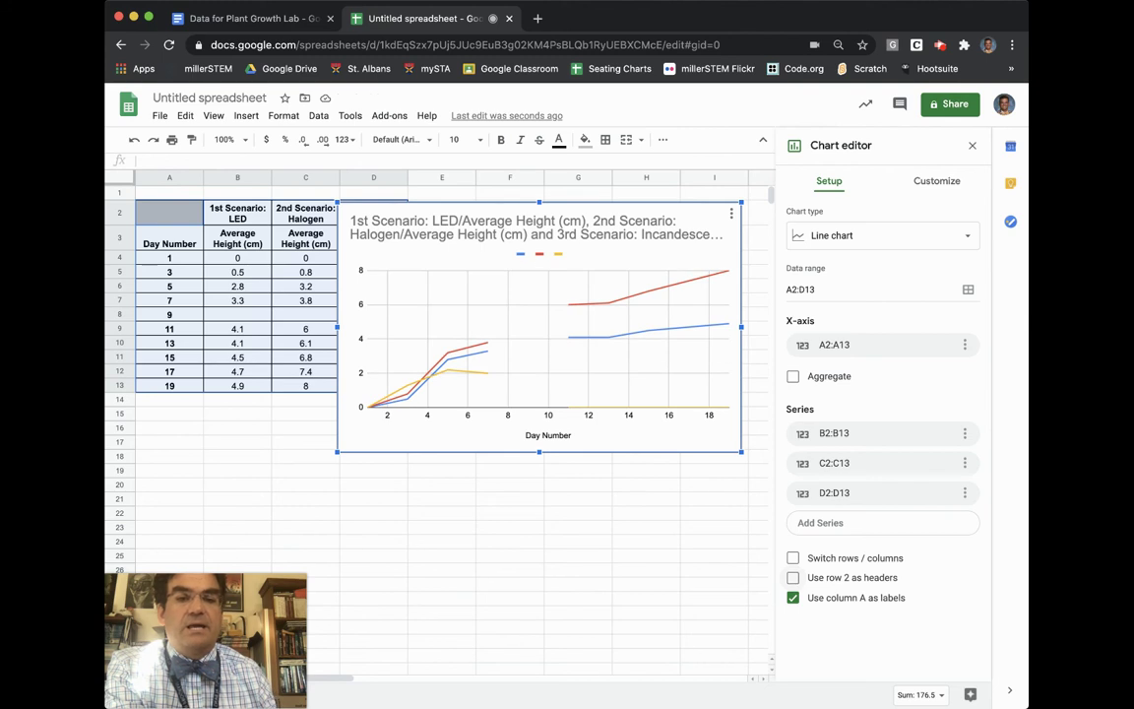
left_click(792, 578)
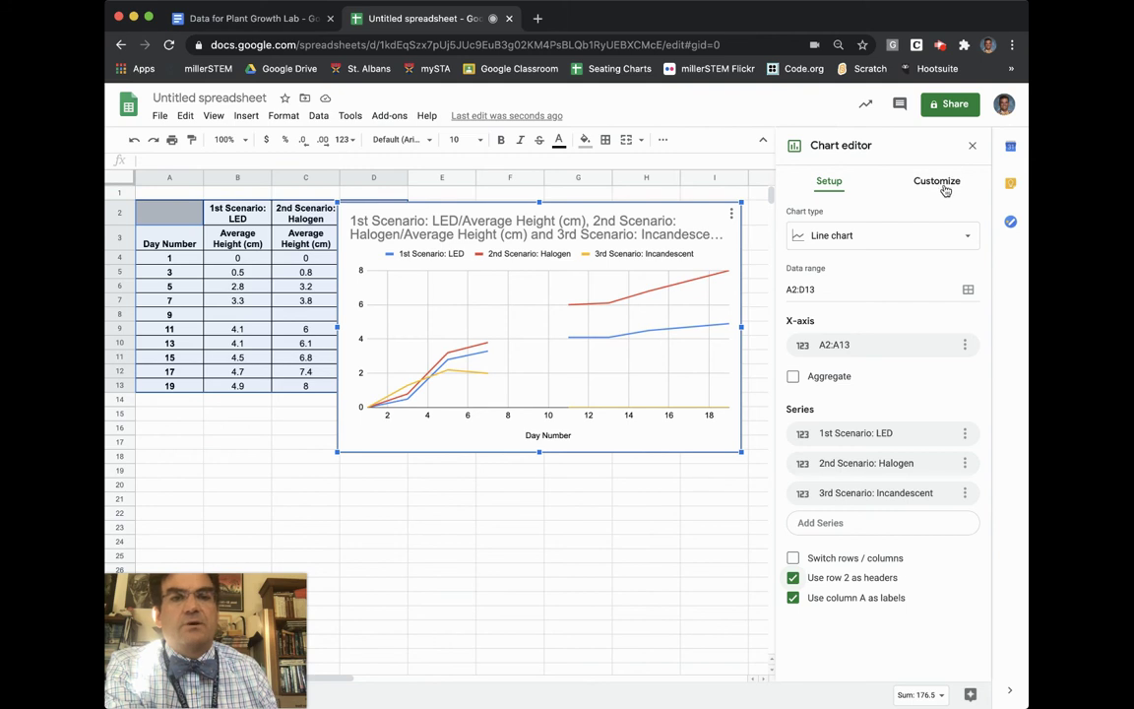
In the Chart editor's Customize panel, choose Chart title under Chart & axis titles.
left_click(938, 180)
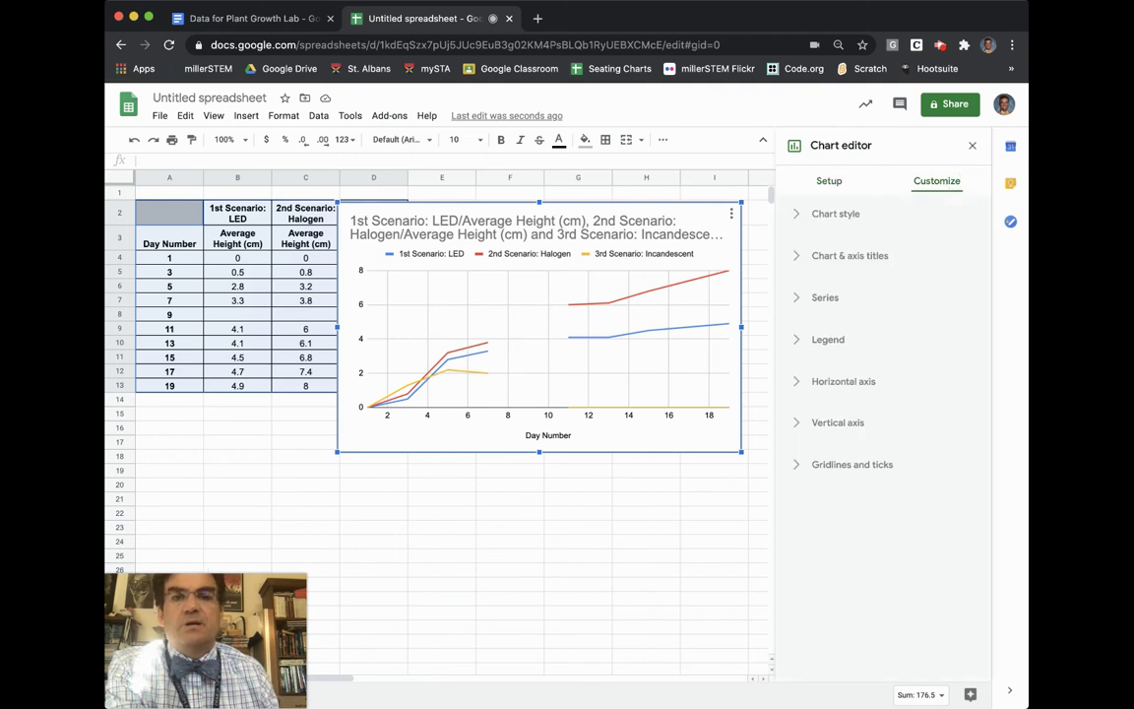
left_click(843, 259)
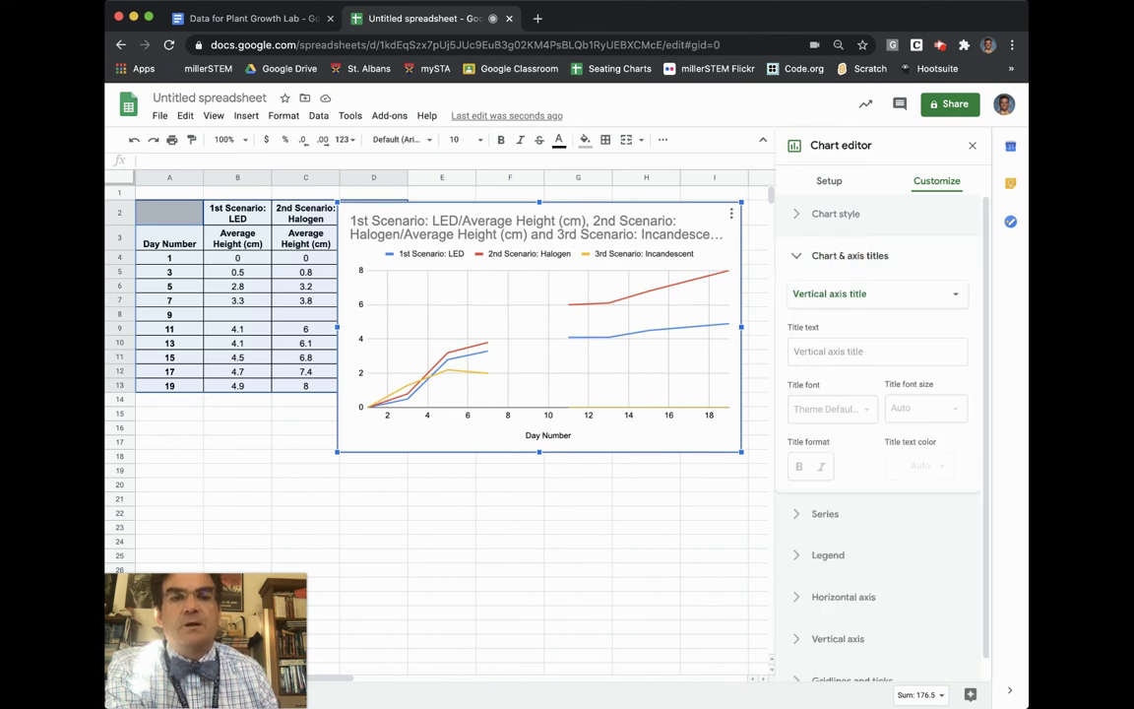
left_click(953, 294)
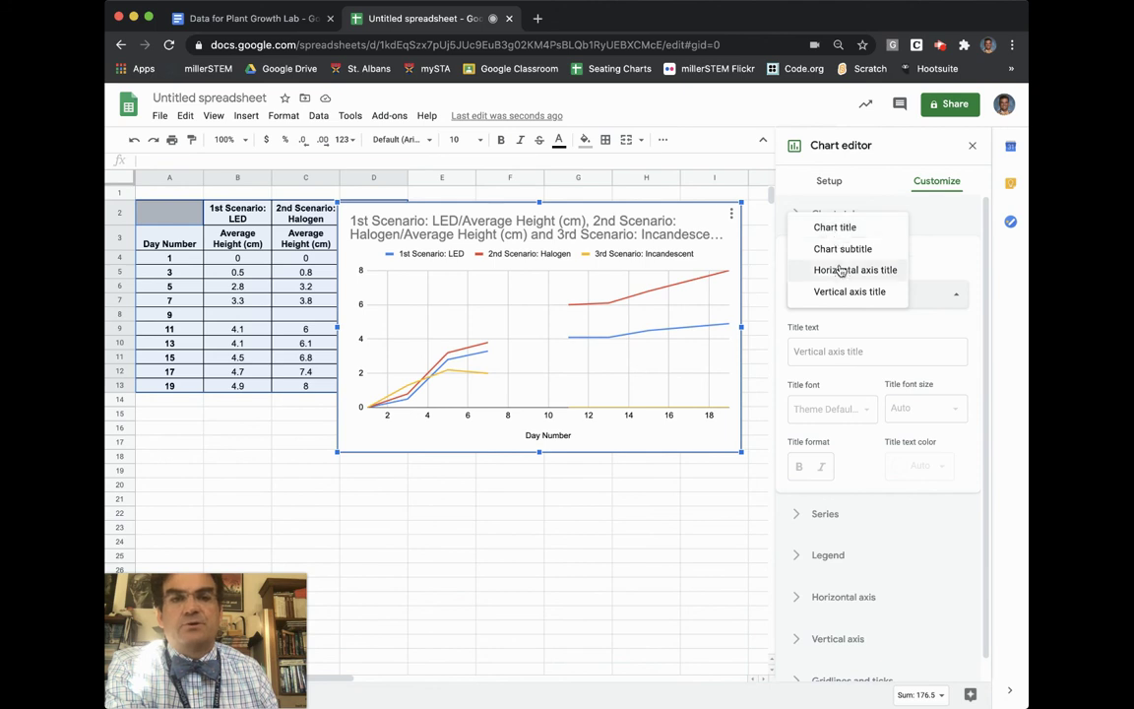
left_click(835, 228)
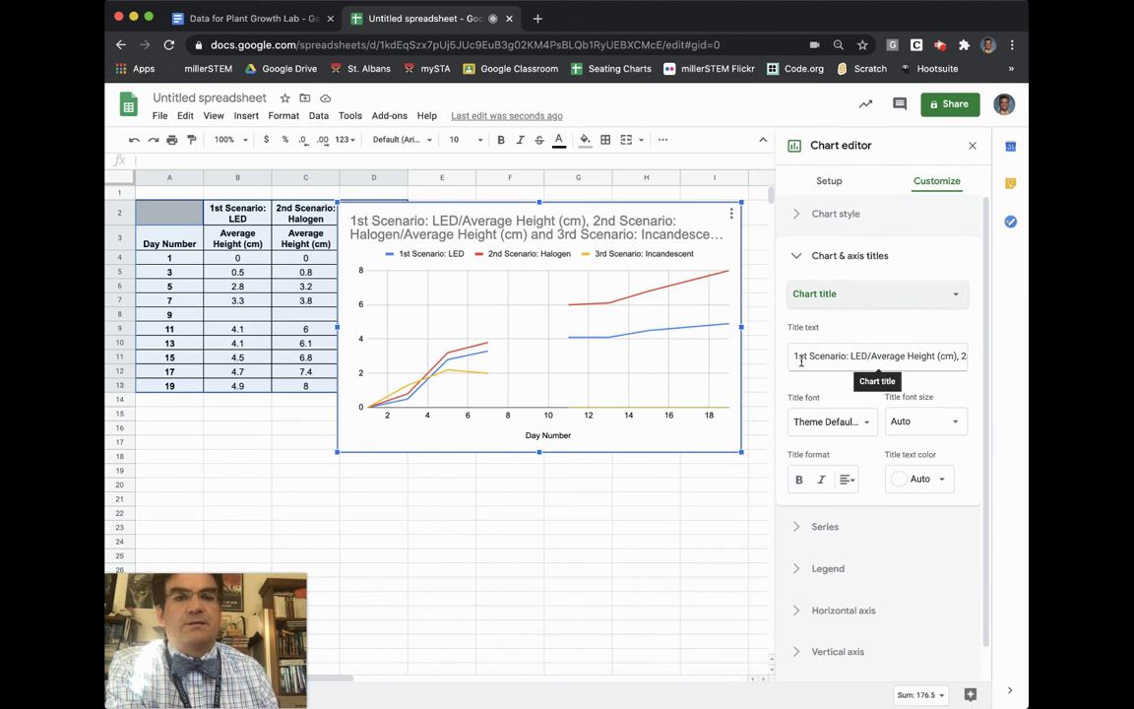
Replace the old chart title with 'Height of Plants vs. Day Number'.
left_click_drag(793, 356, 1001, 358)
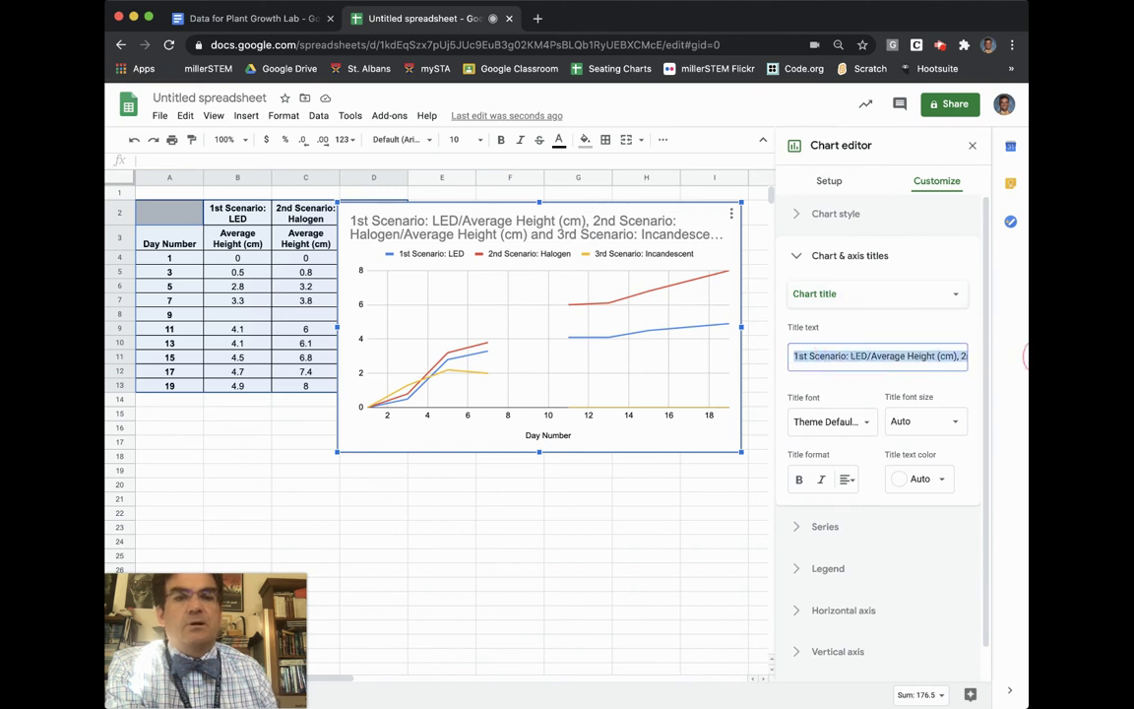
key("BackSpace")
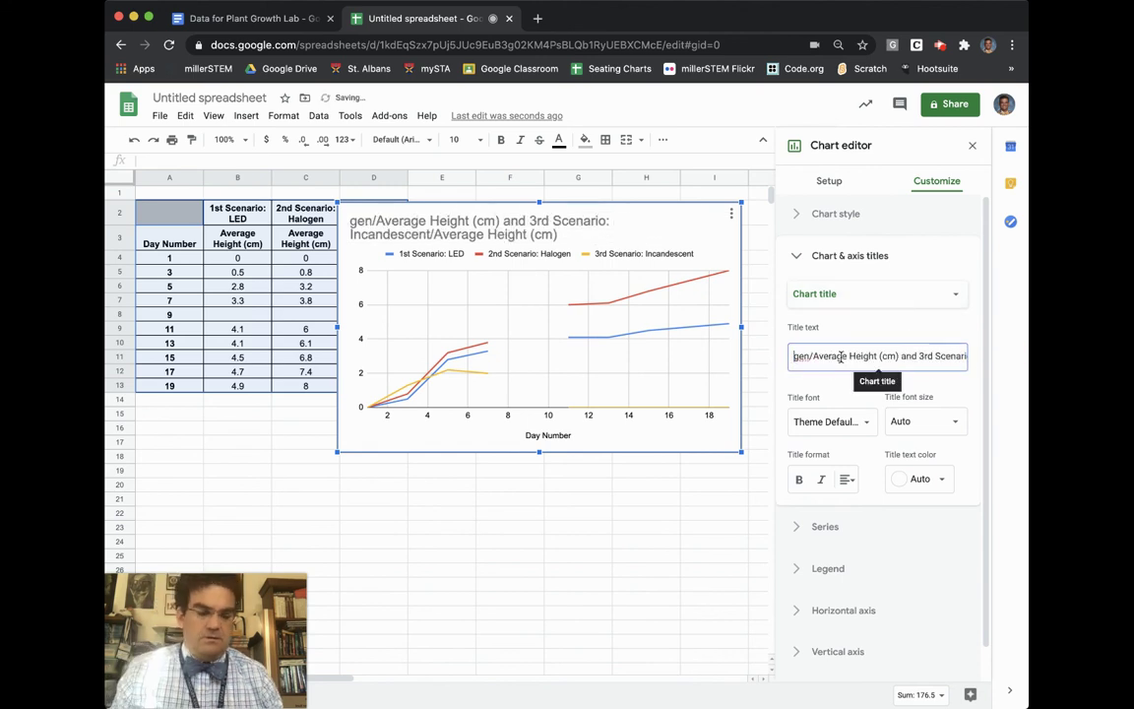
key("Right")
key("Right")
key("Right")
key("Right")
key("Right")
key("Right")
key("Right")
key("Right")
key("Right")
key("Right")
key("Right")
key("Right")
key("Right")
key("Right")
key("Right")
key("Right")
key("Right")
key("Right")
key("Right")
key("Right")
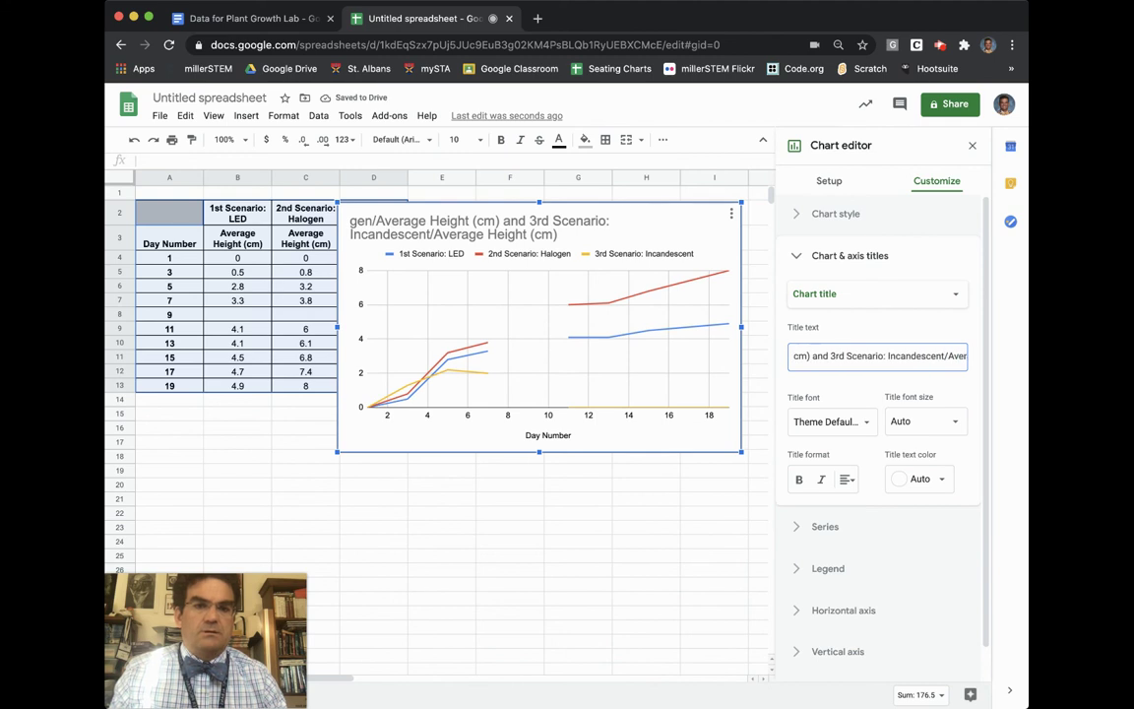
key("Right")
key("Right")
key("Right")
key("Right")
key("Right")
key("Right")
key("Right")
key("Right")
key("Right")
key("Right")
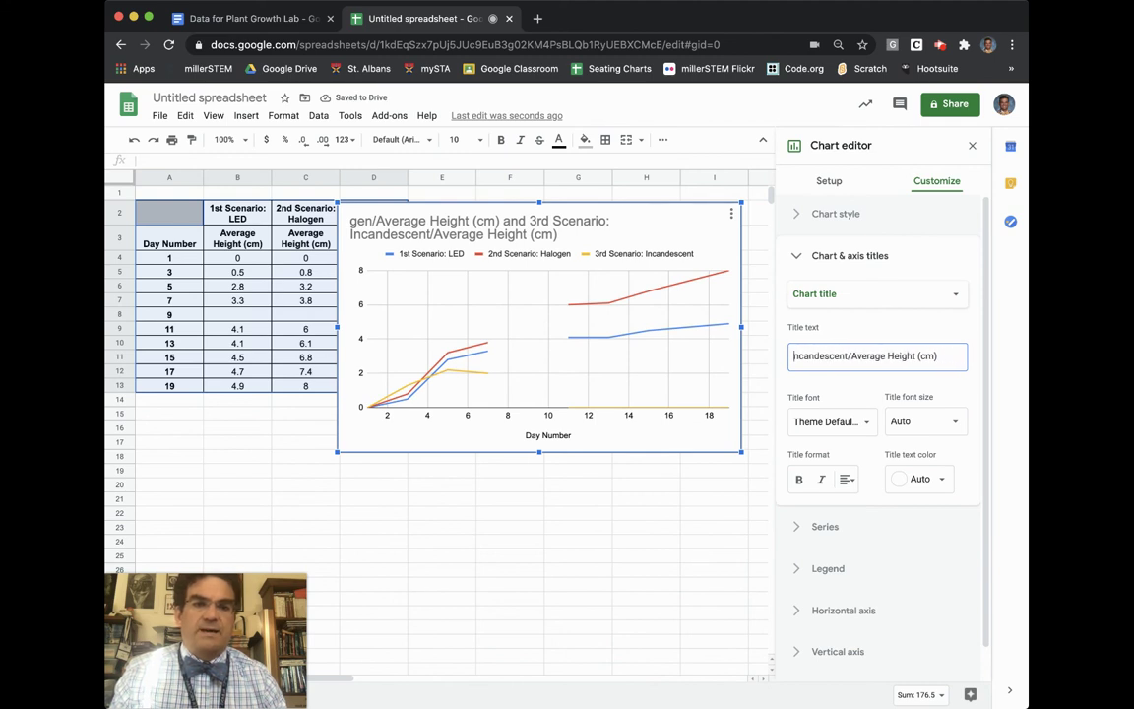
key("Right")
key("Right")
key("Right")
key("Right")
key("Right")
key("Right")
key("Right")
key("Right")
key("Right")
key("Right")
key("Right")
key("Right")
key("Right")
key("Right")
key("Right")
key("Right")
key("Right")
key("Right")
key("Right")
key("Right")
key("super+a")
key("BackSpace")
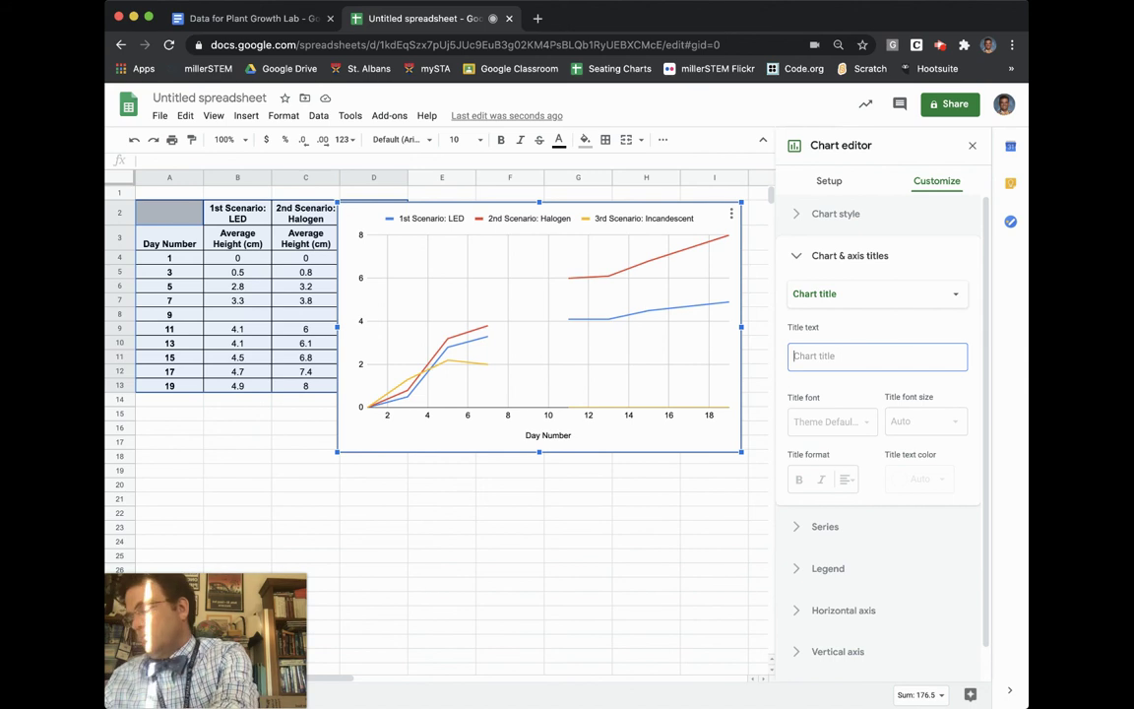
type("Height of")
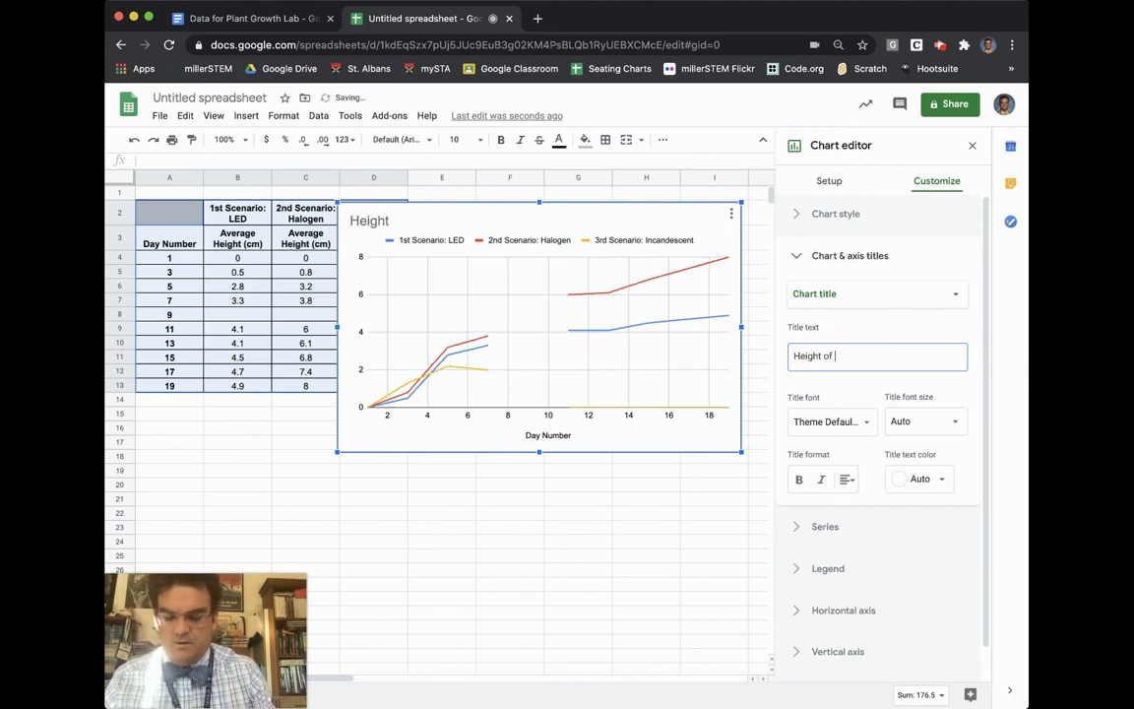
type(" Plants vs.")
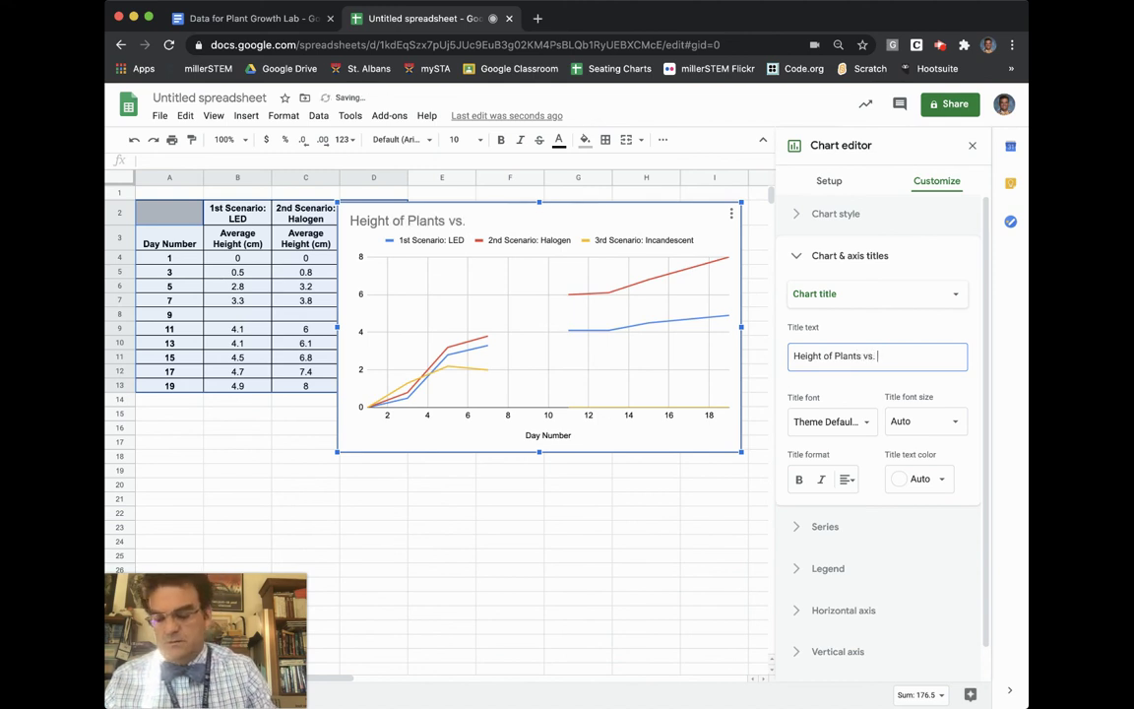
type("Day Number")
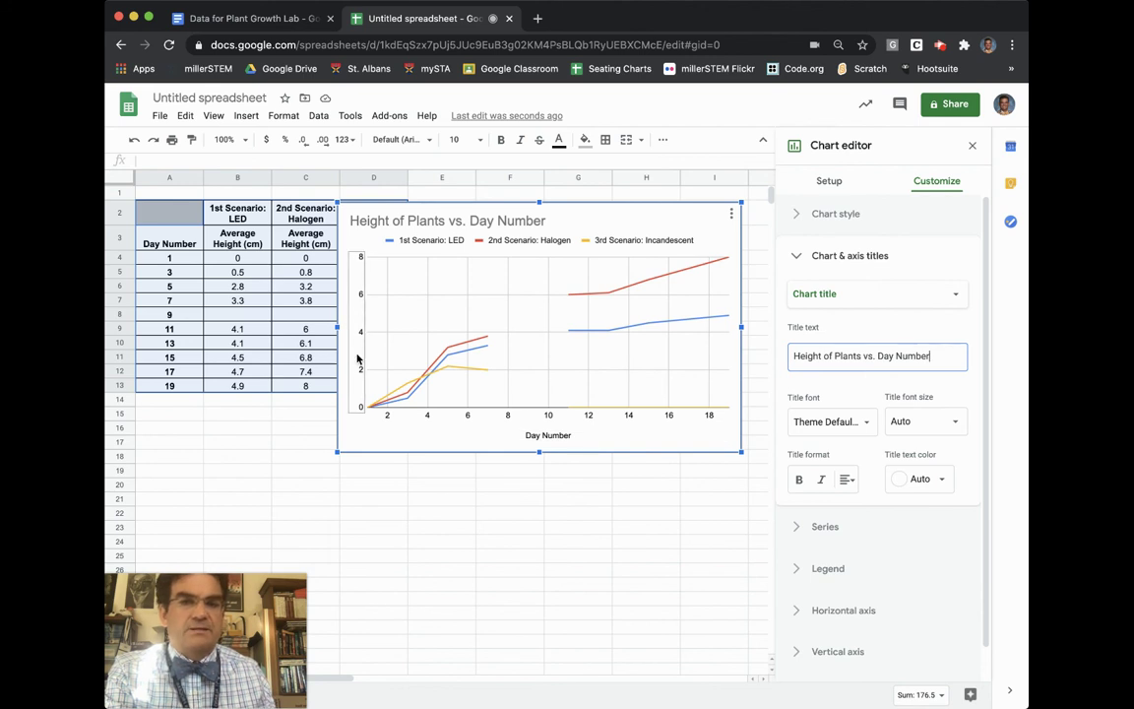
Title the vertical axis 'Height of Plants (cm)' and collapse the title settings.
left_click(955, 294)
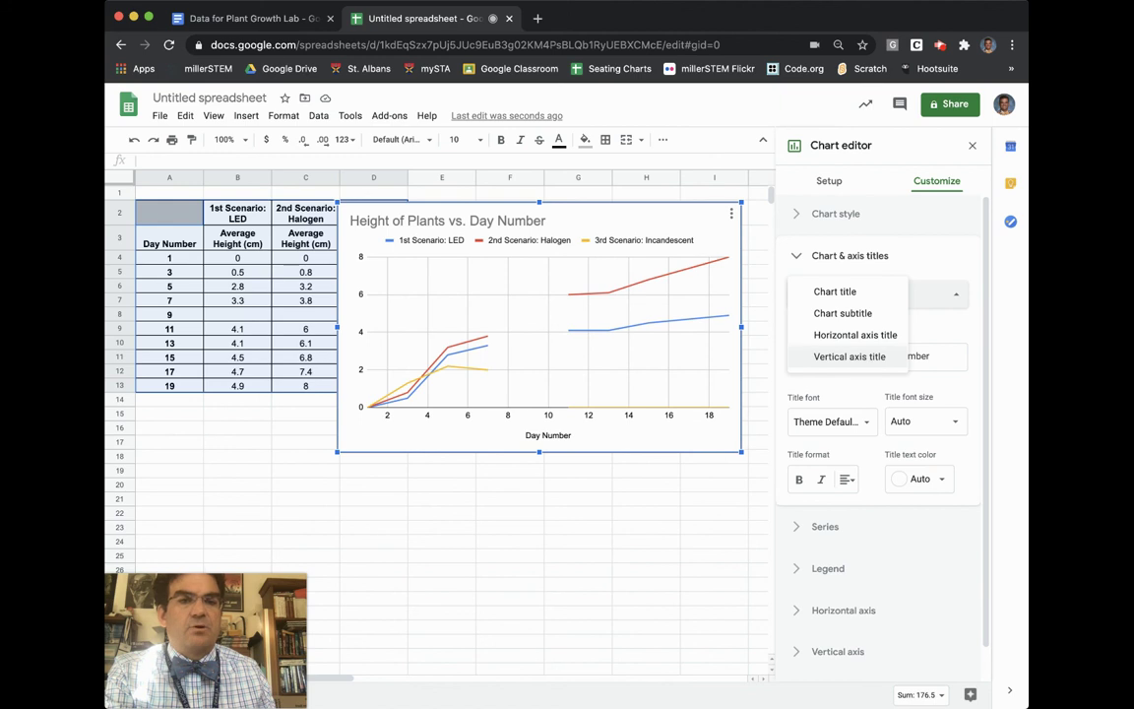
left_click(855, 357)
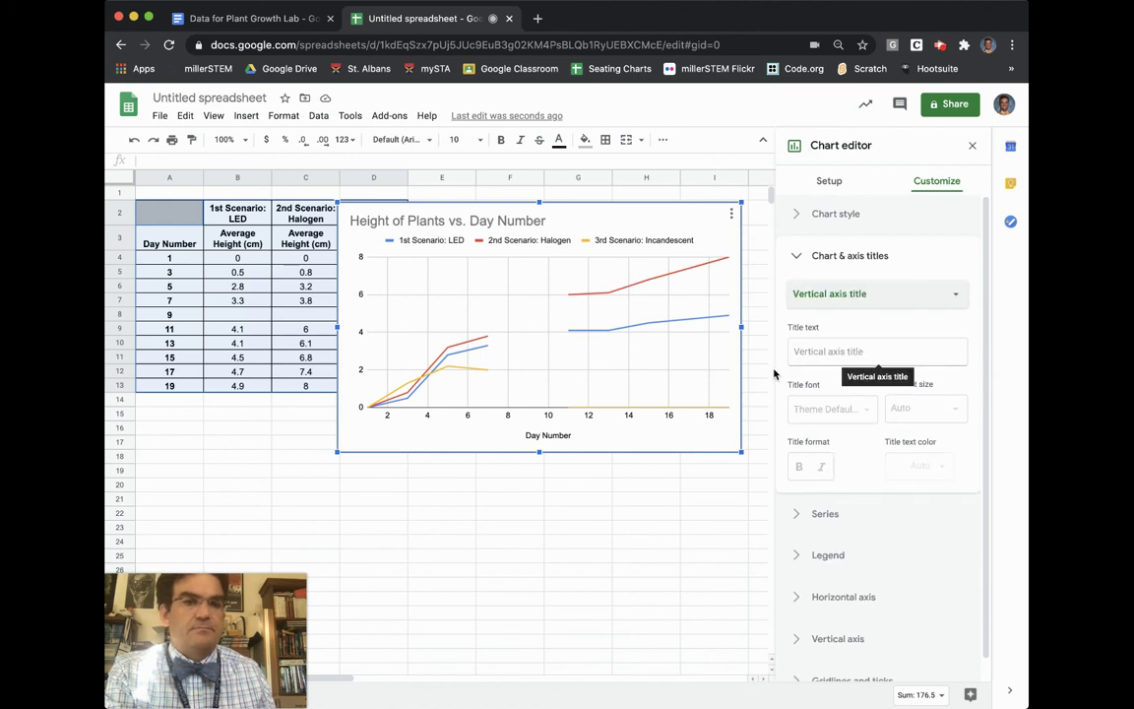
left_click(828, 354)
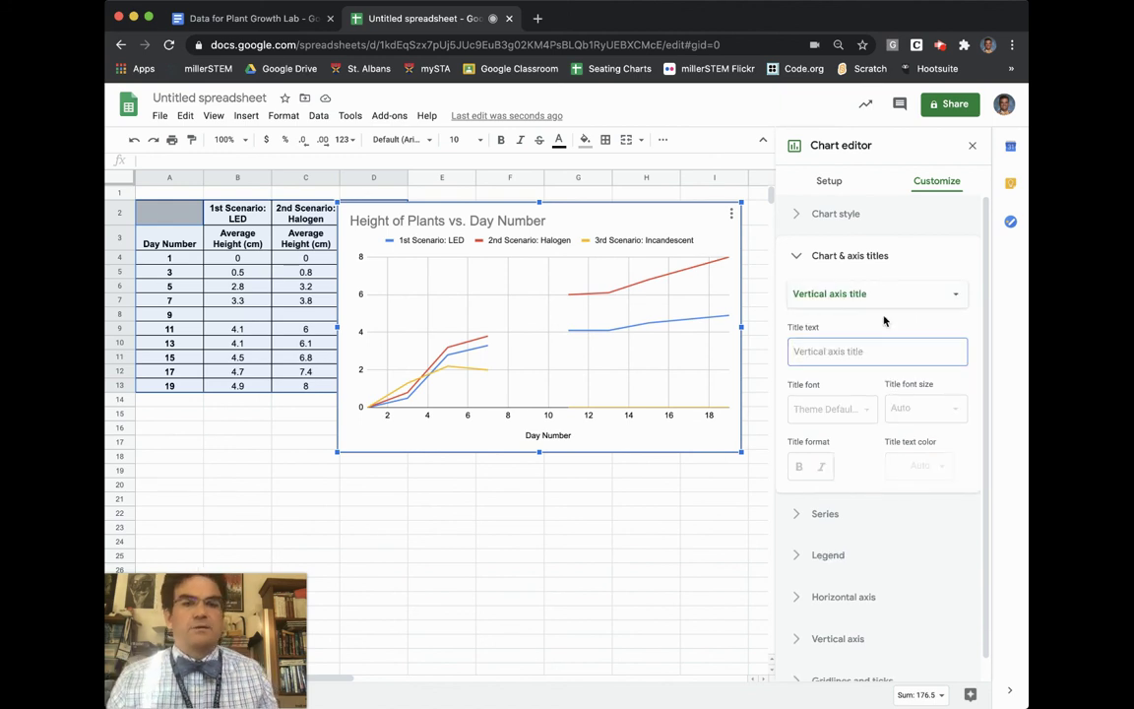
type("Height of Plants (")
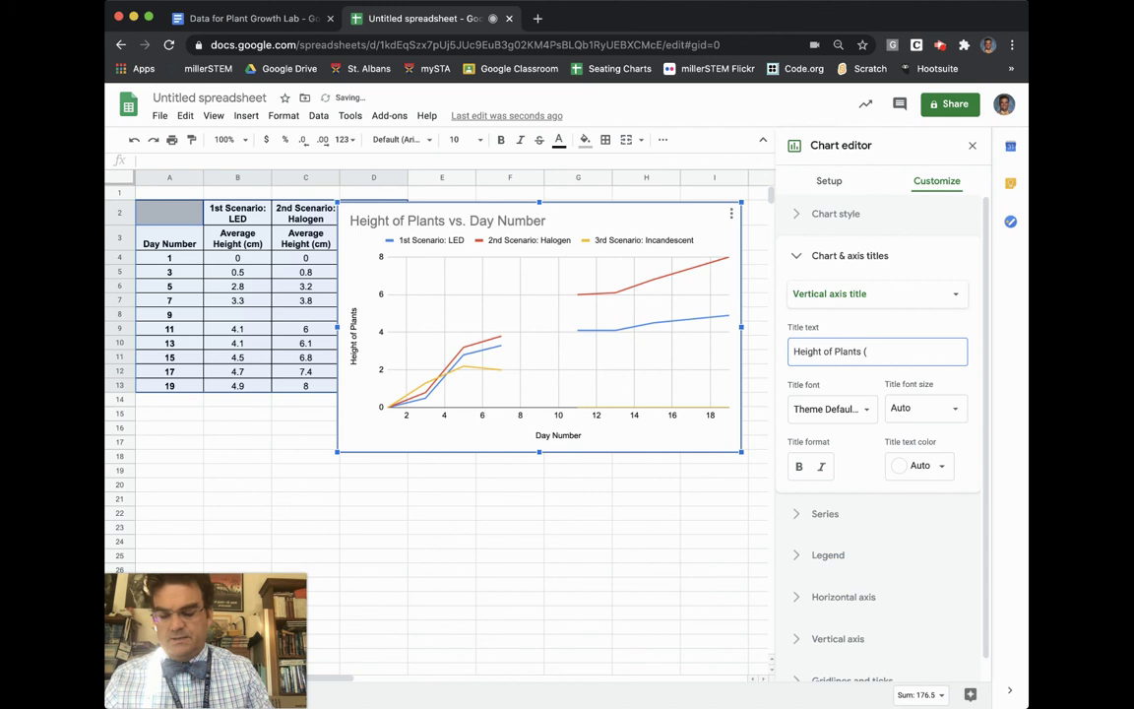
type(")")
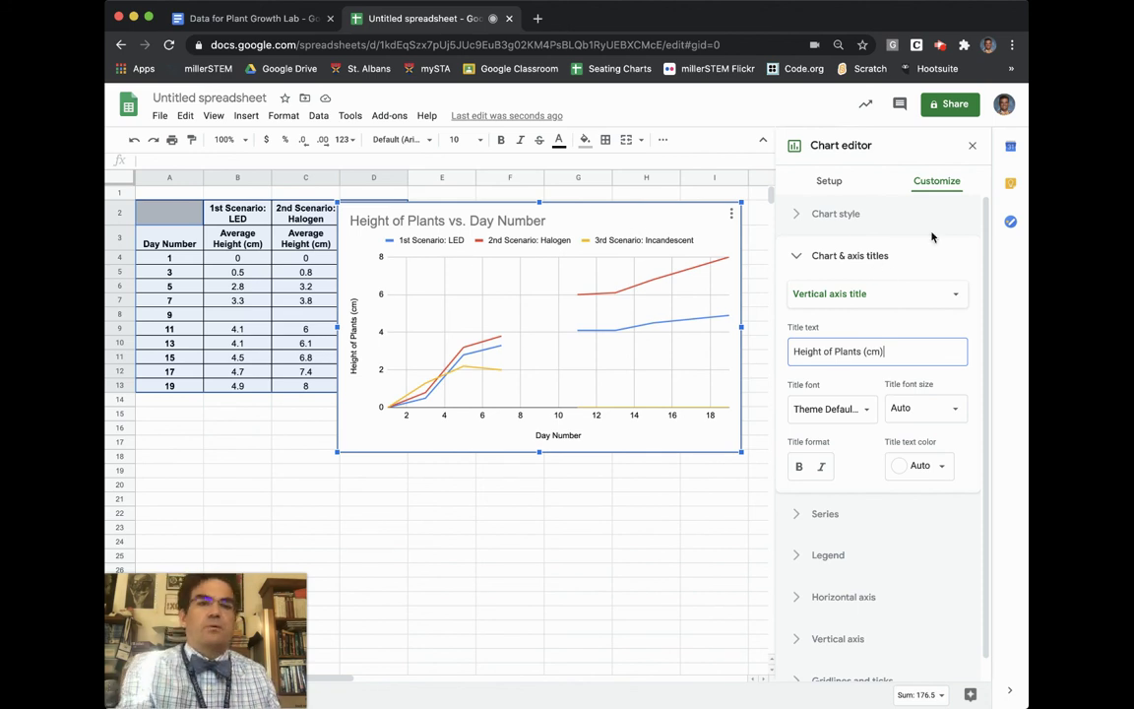
left_click(866, 256)
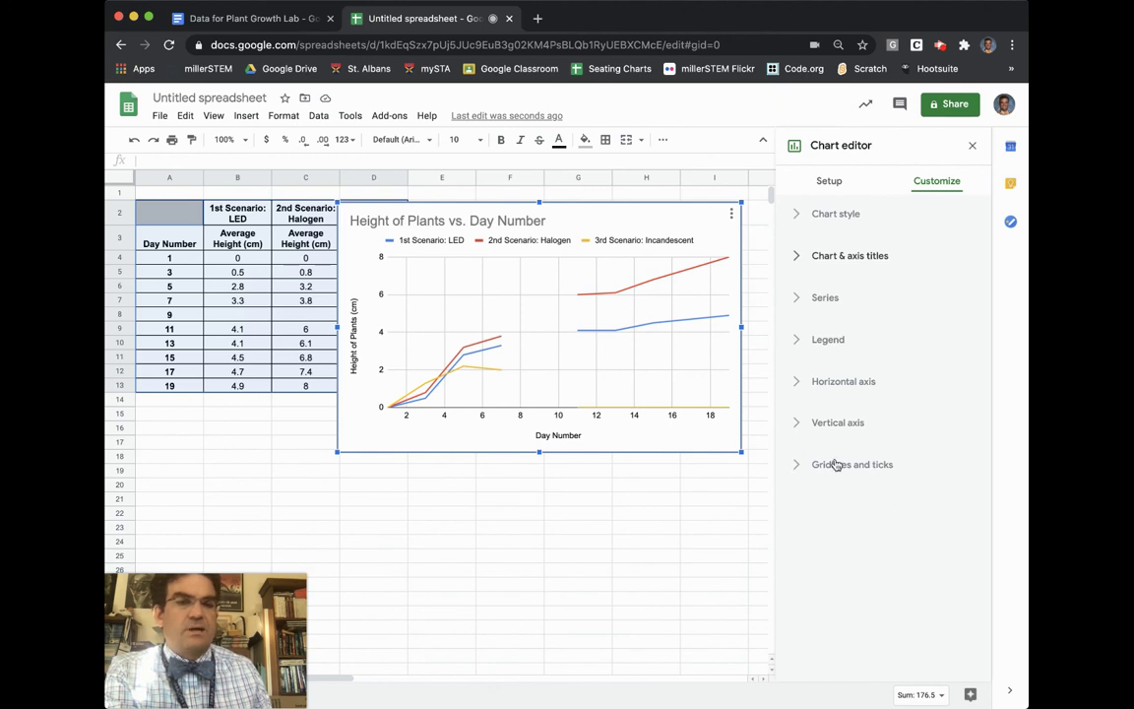
Set the horizontal axis major step to 1 under Gridlines and ticks.
left_click(799, 466)
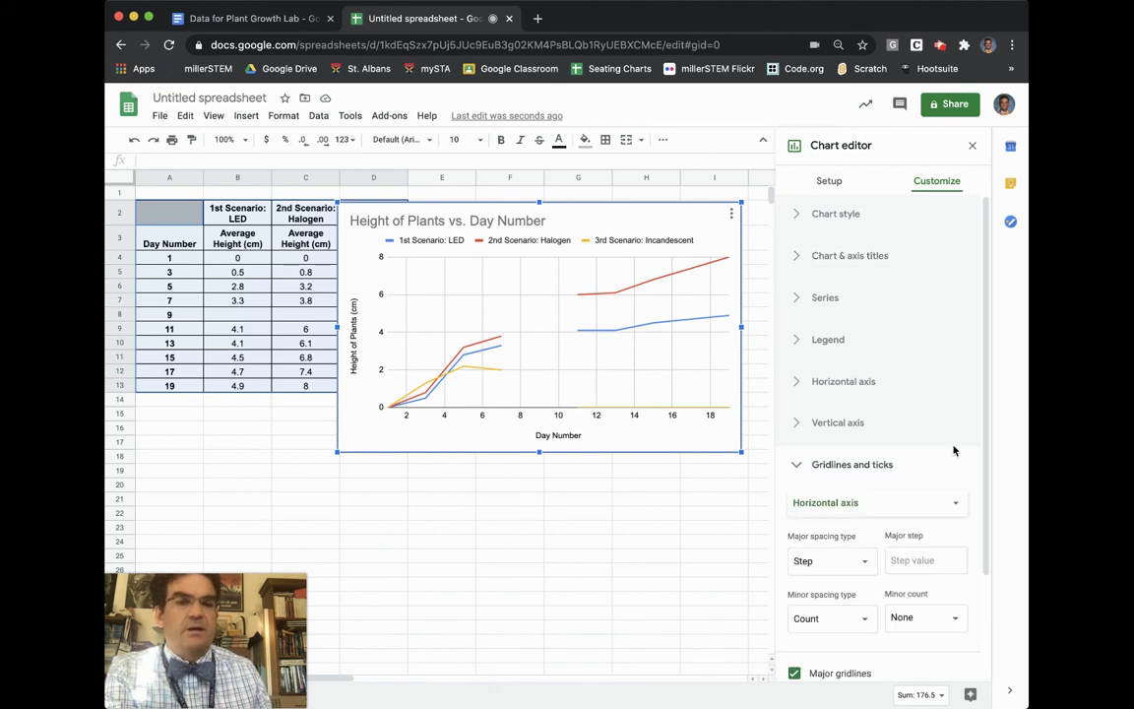
scroll(942, 456, "down", 2)
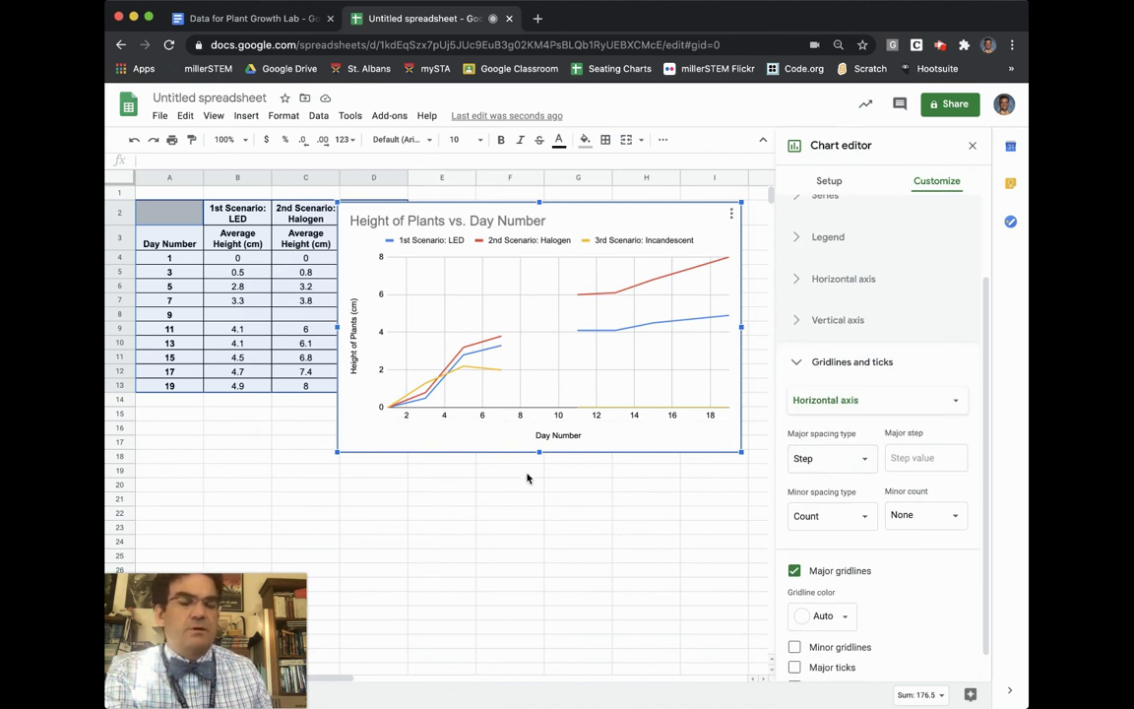
left_click(912, 459)
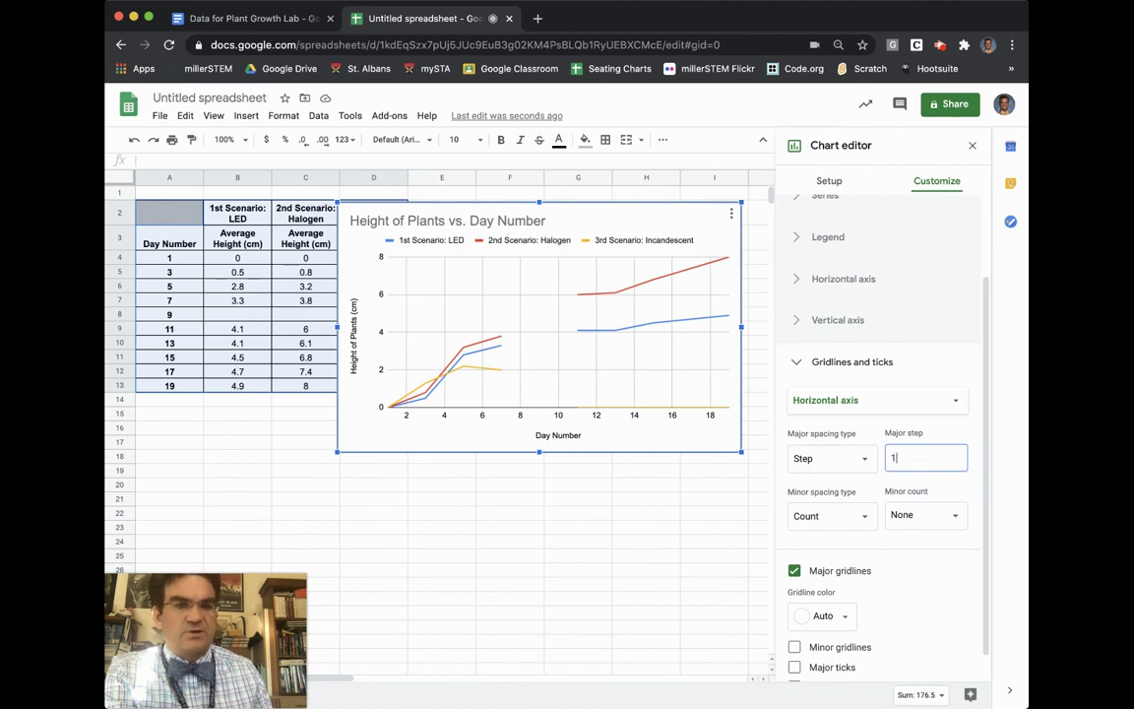
type("1")
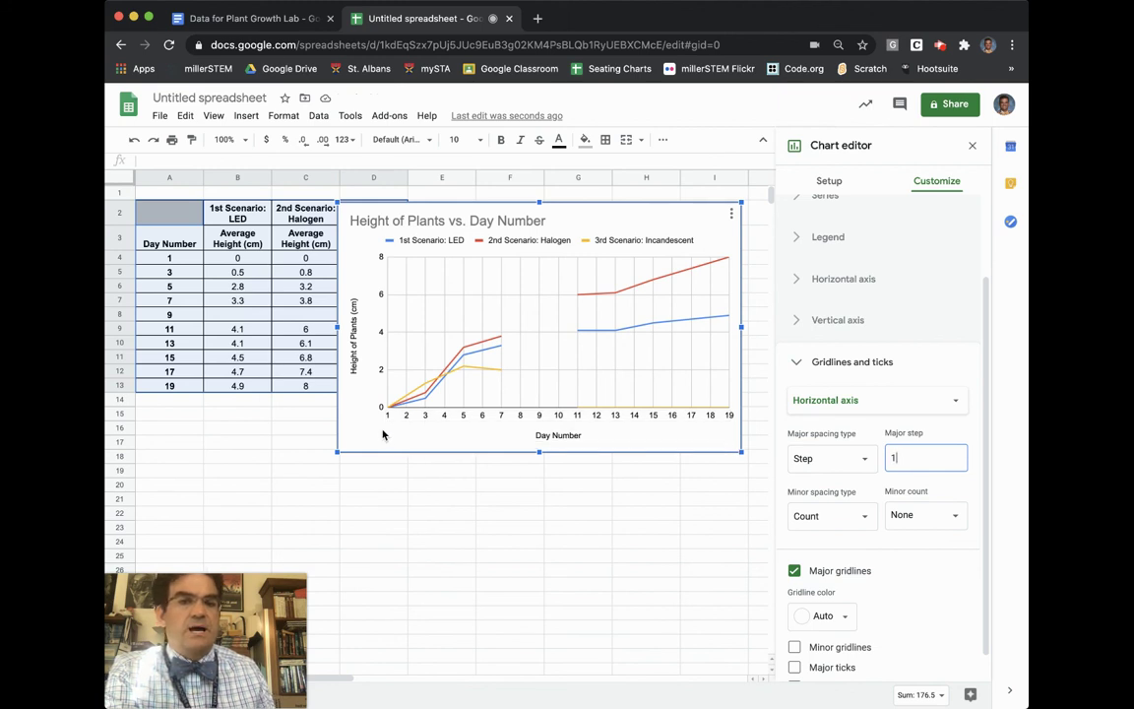
key("BackSpace")
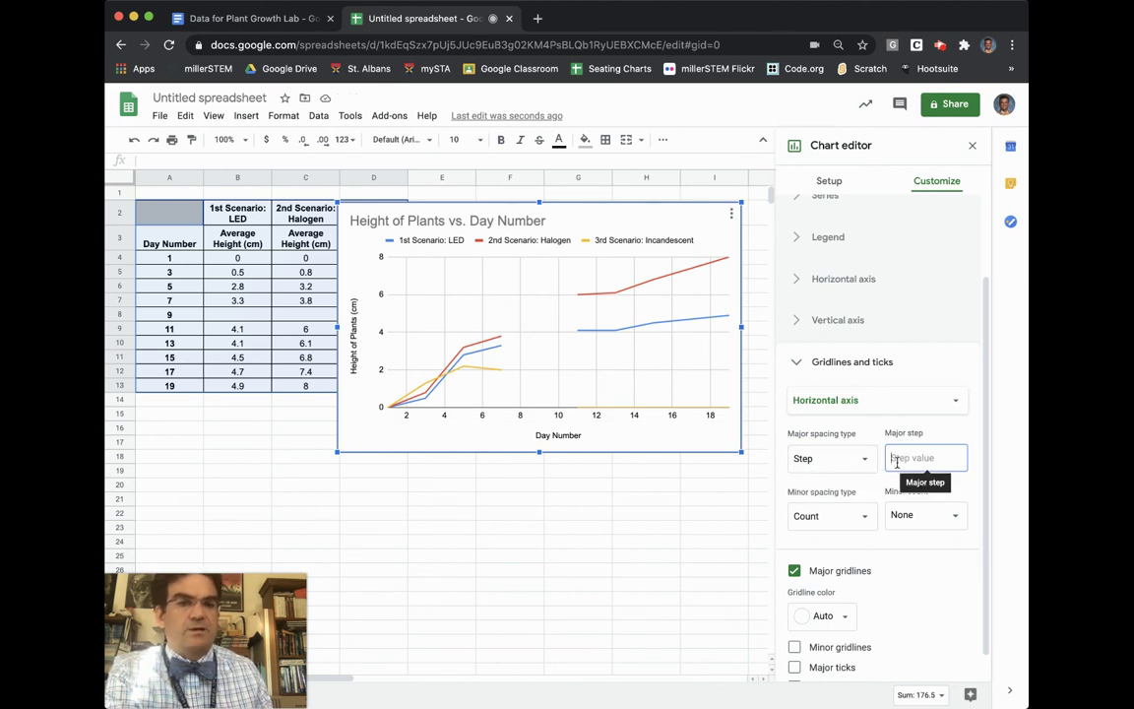
type("1")
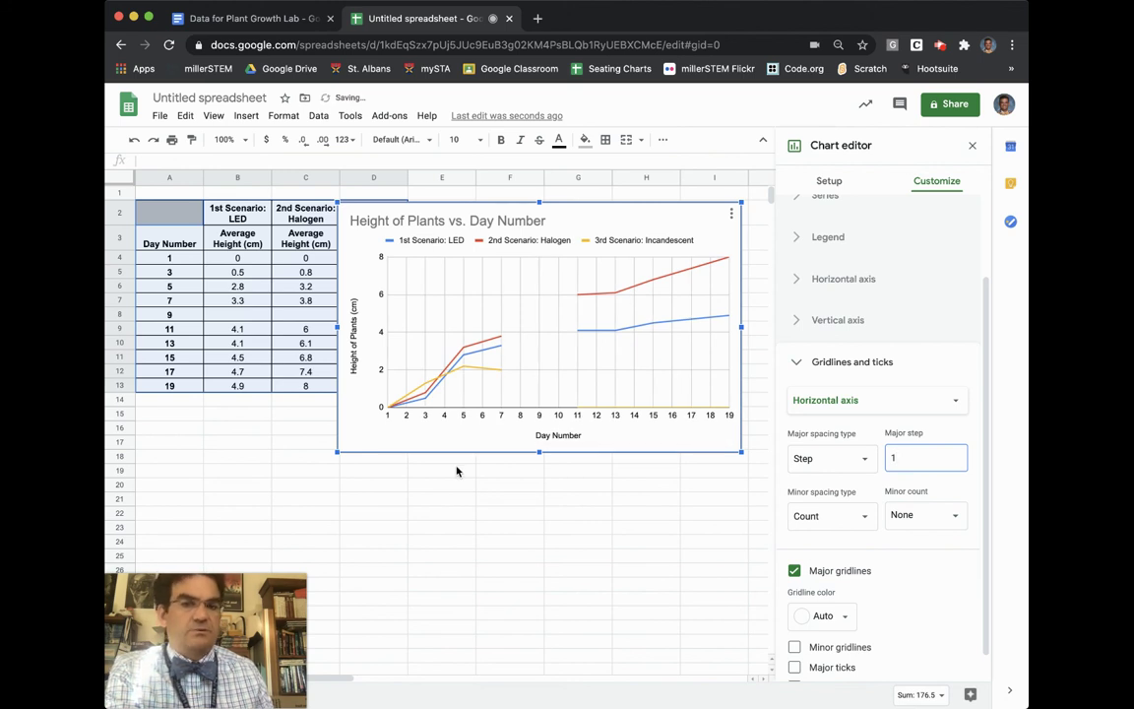
Give the vertical axis a major step of 1 with 1 minor gridline, then copy the chart.
left_click(921, 413)
left_click(848, 430)
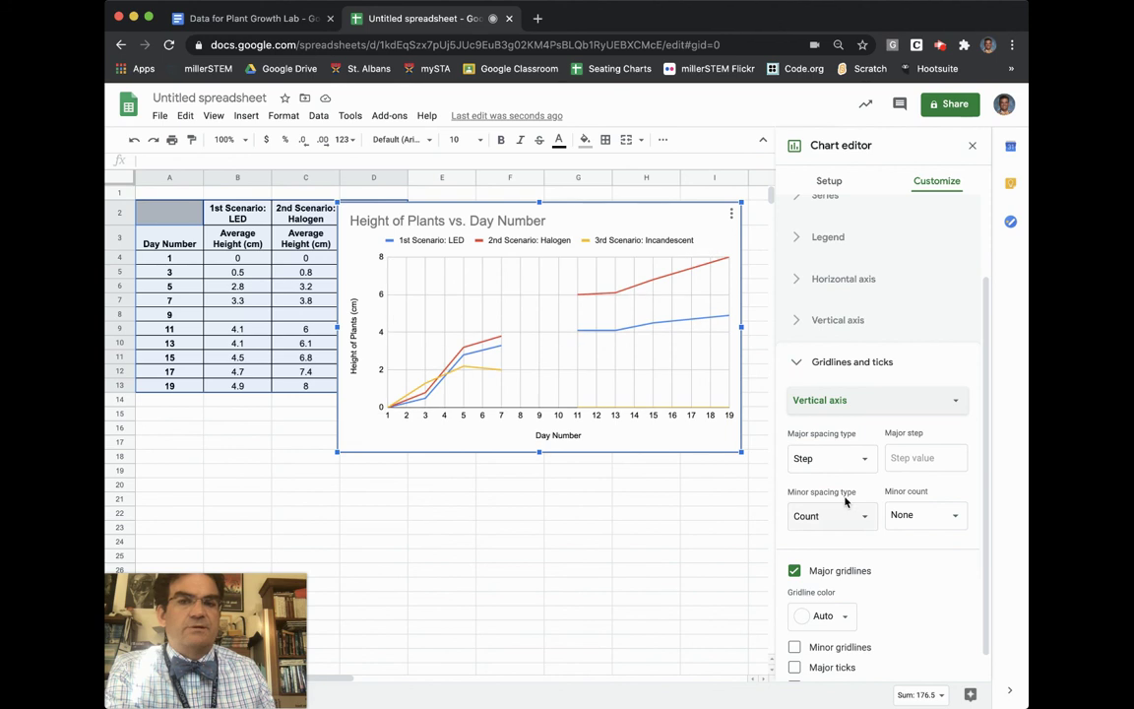
left_click(934, 460)
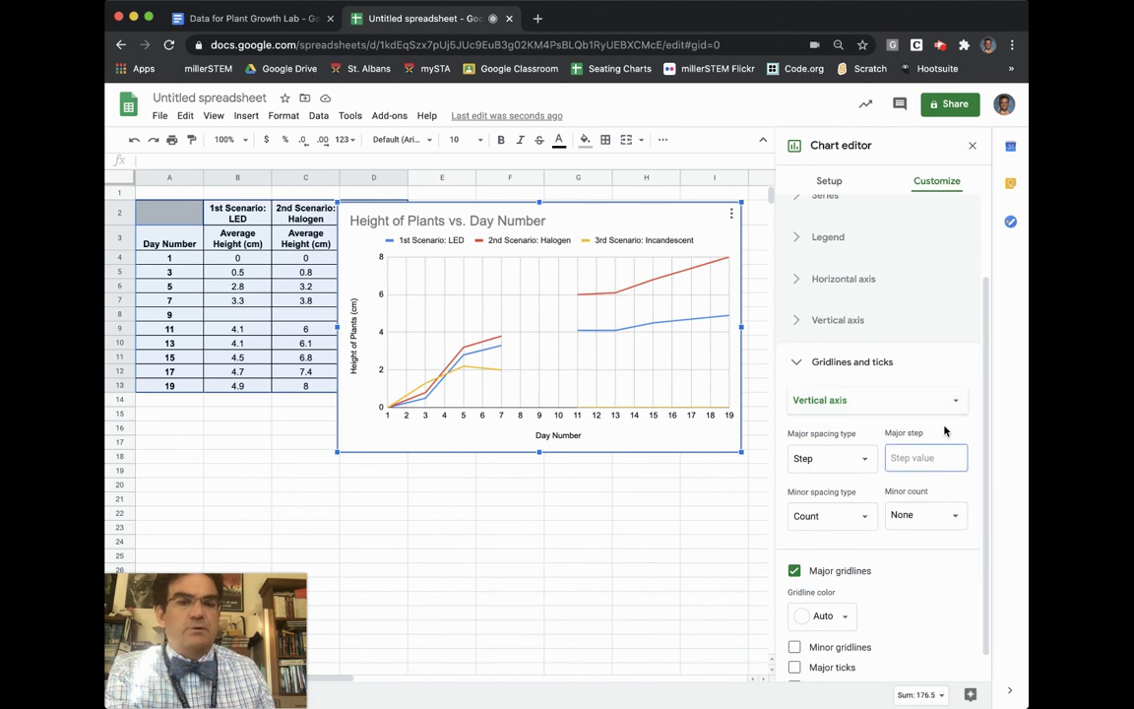
type("1")
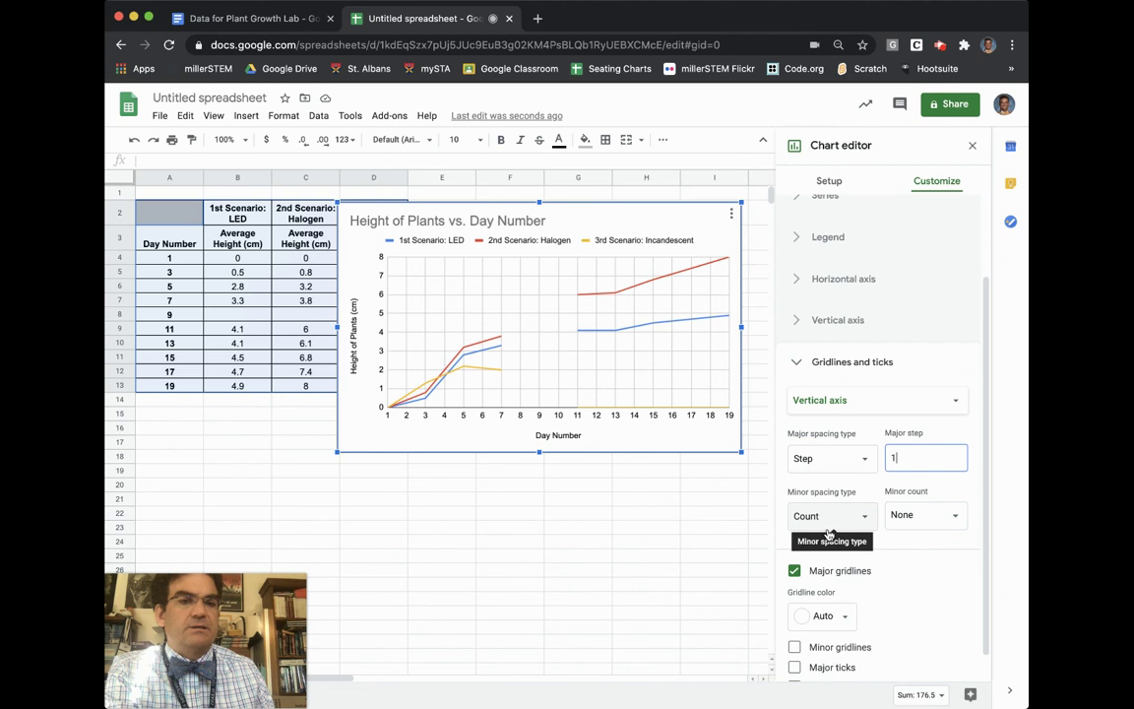
left_click(921, 516)
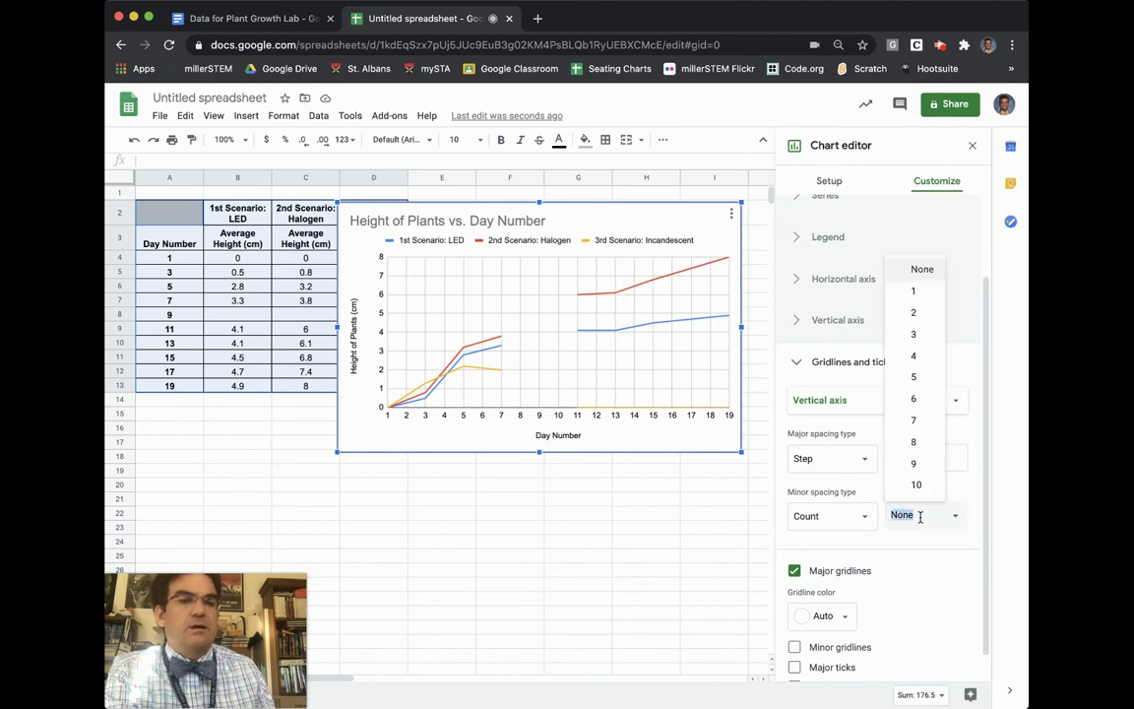
left_click(911, 291)
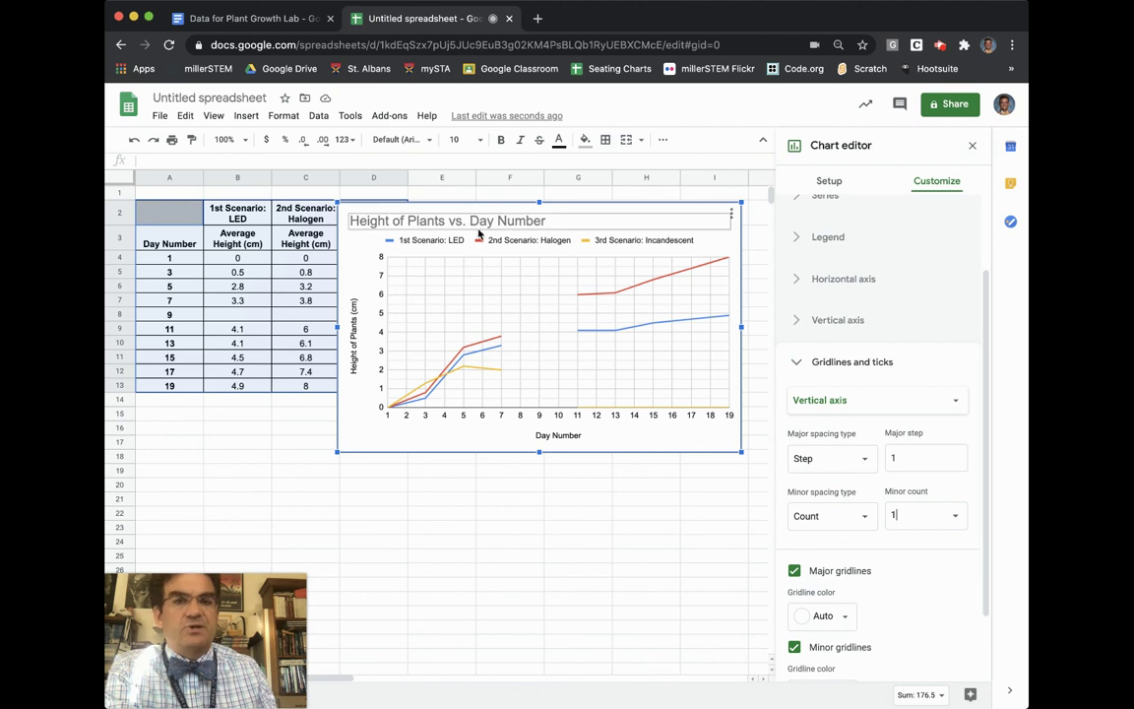
left_click(731, 214)
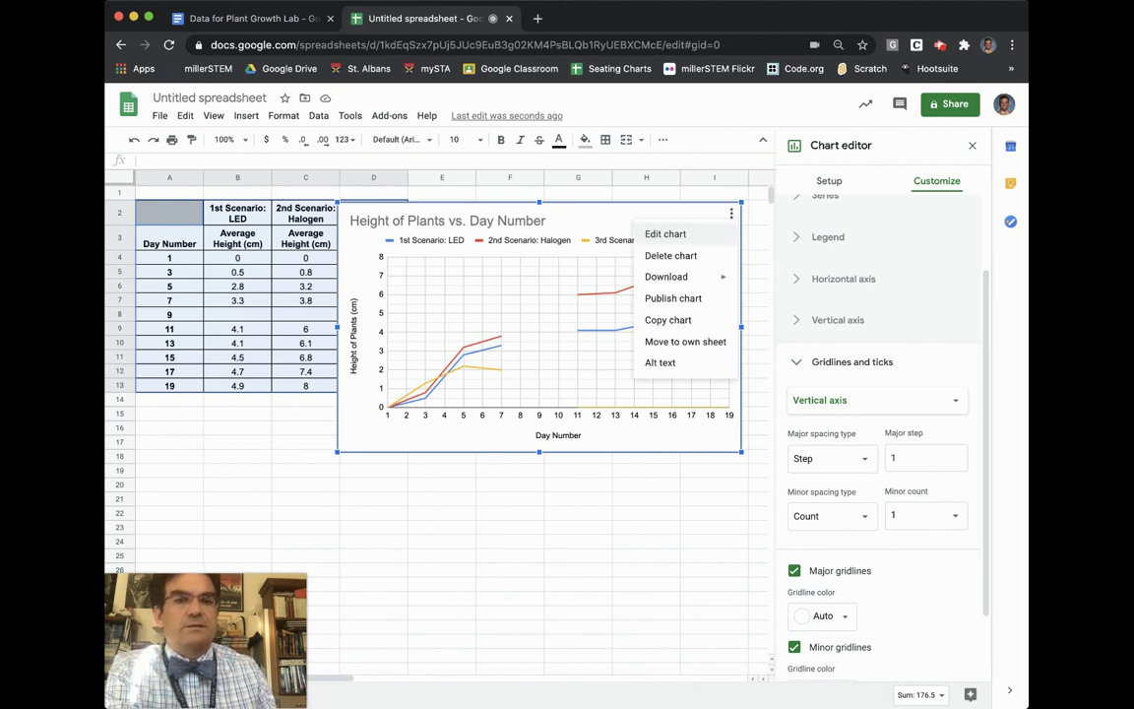
left_click(678, 329)
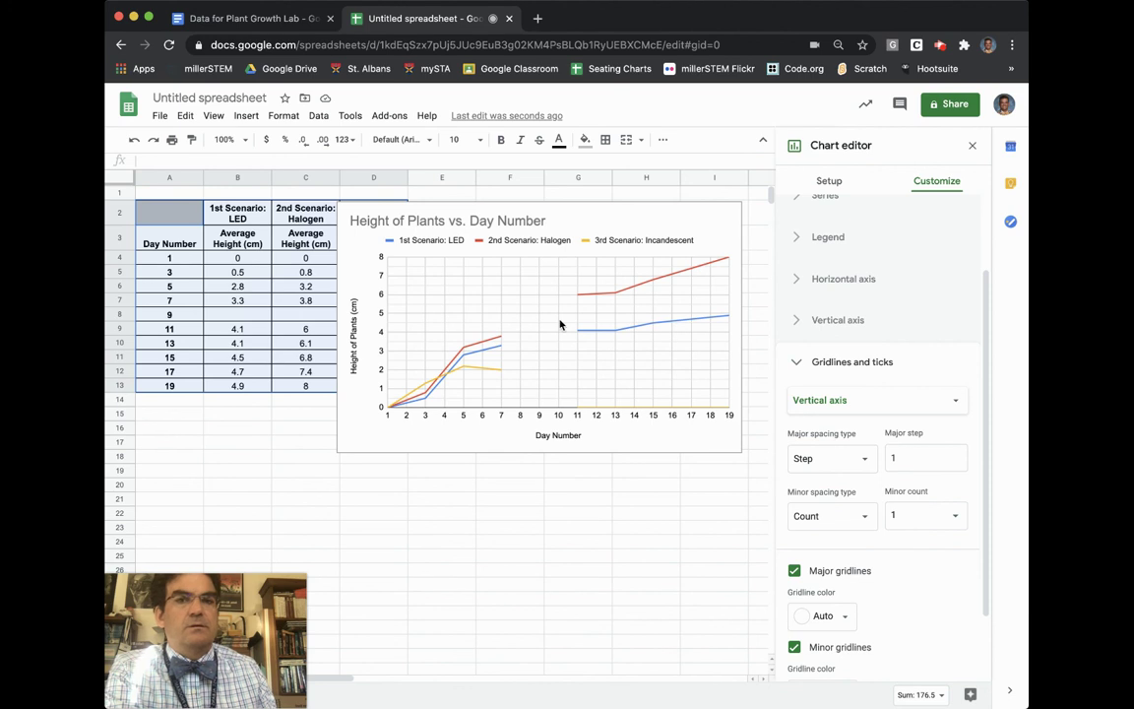
In the lab report, type a 'Conclusions:' heading below the photo table.
left_click(291, 20)
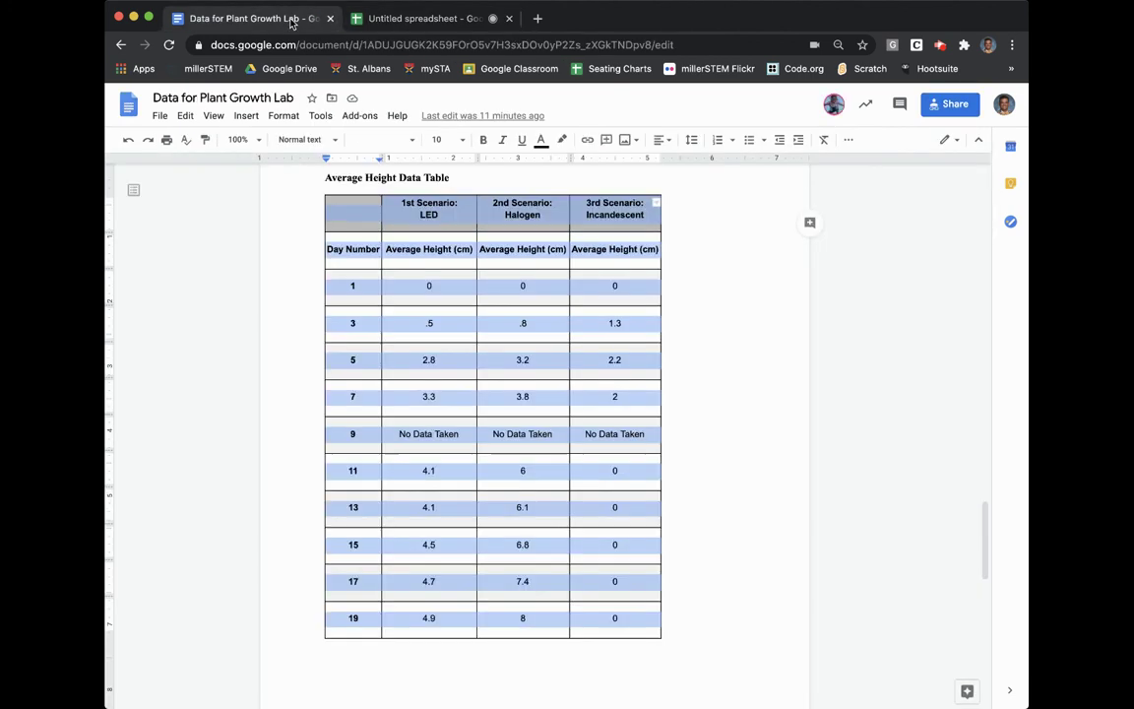
scroll(724, 474, "down", 10)
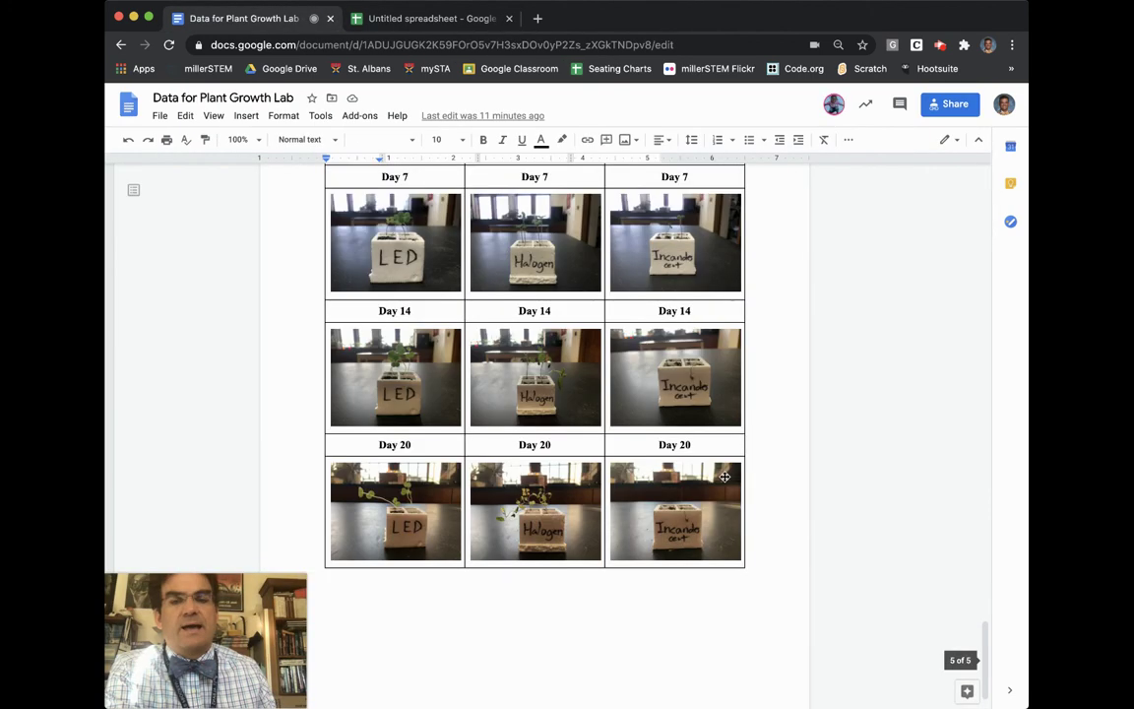
scroll(725, 476, "down", 1)
left_click(522, 577)
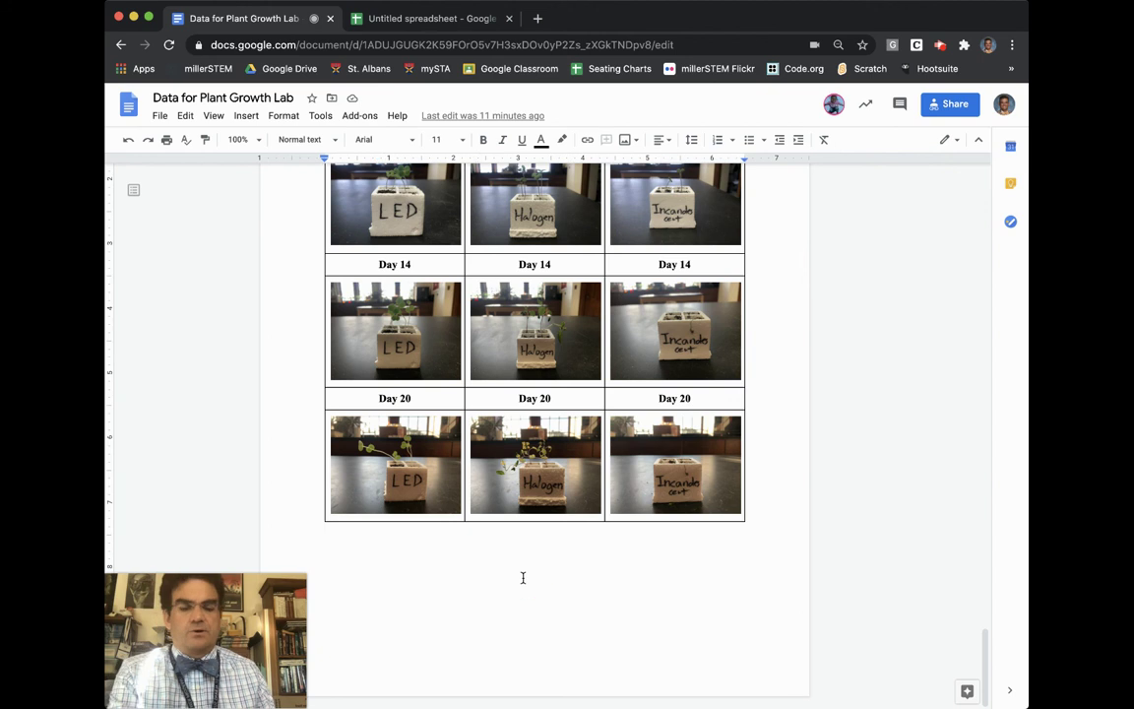
type("Coclusi")
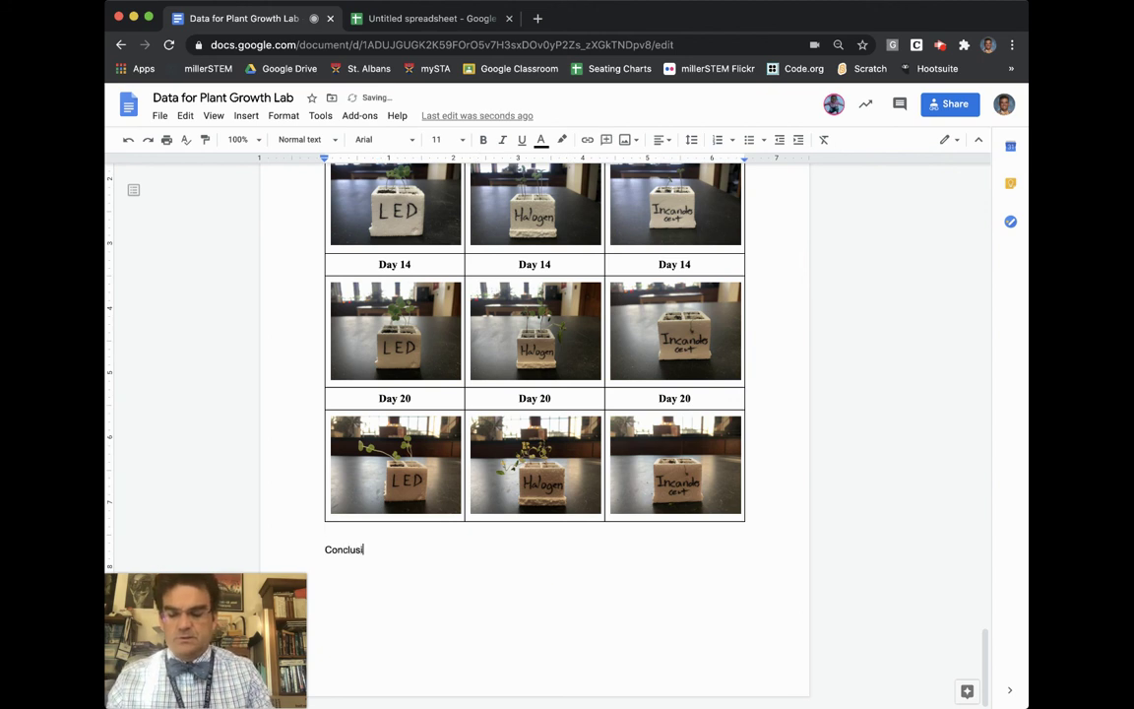
type("ons:")
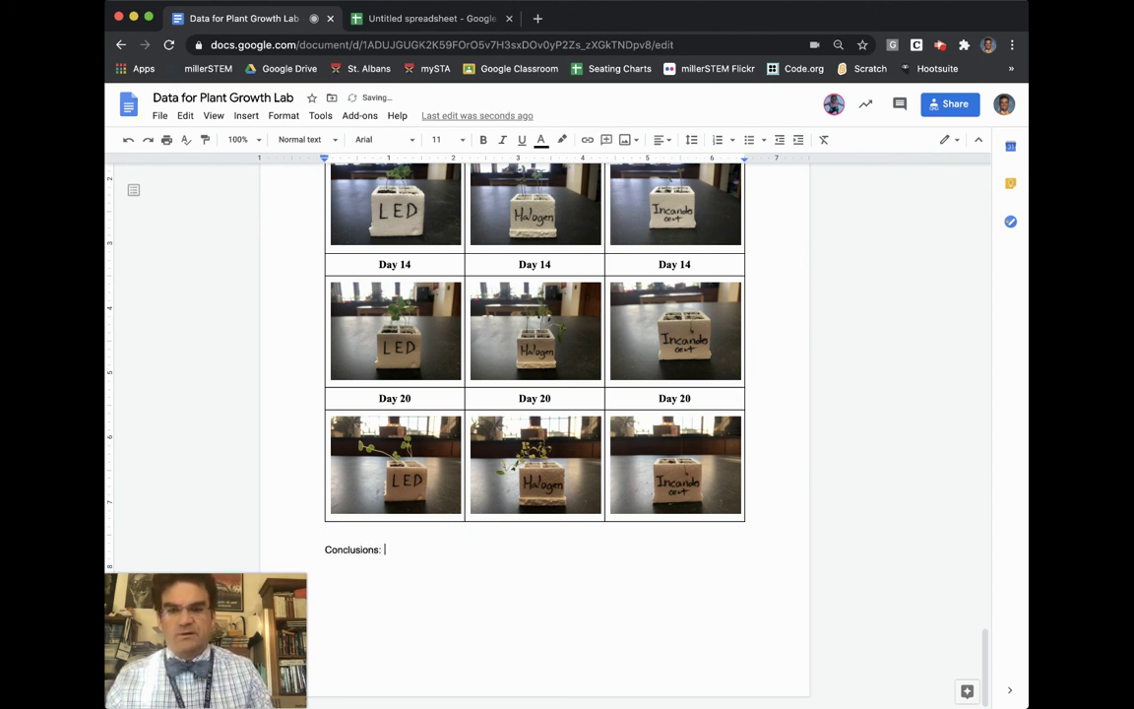
key("Return")
Add lines 1. and 2. under Conclusions and paste the copied chart.
type("1.")
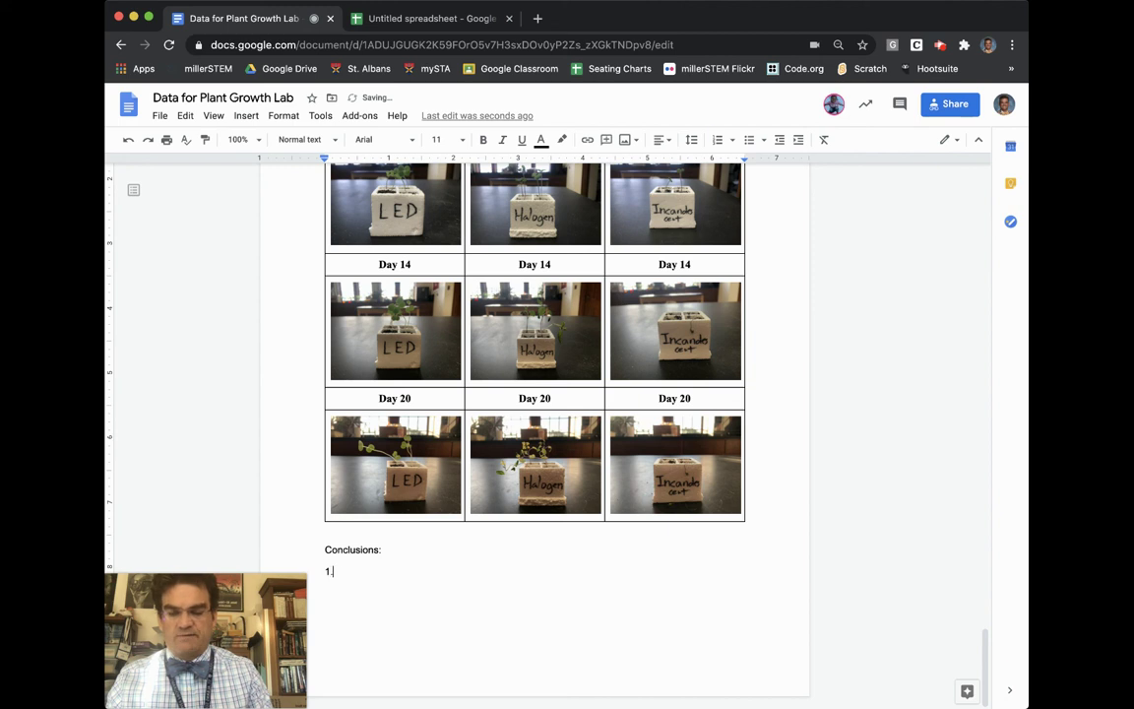
key("BackSpace")
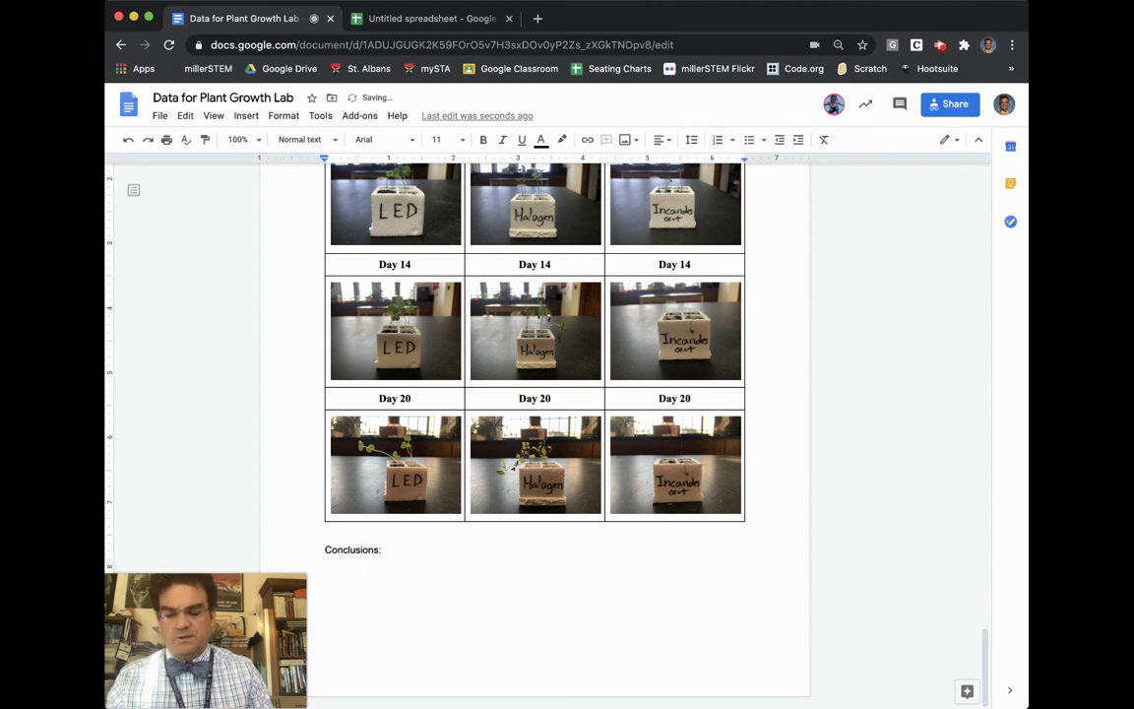
type("1.")
key("Return")
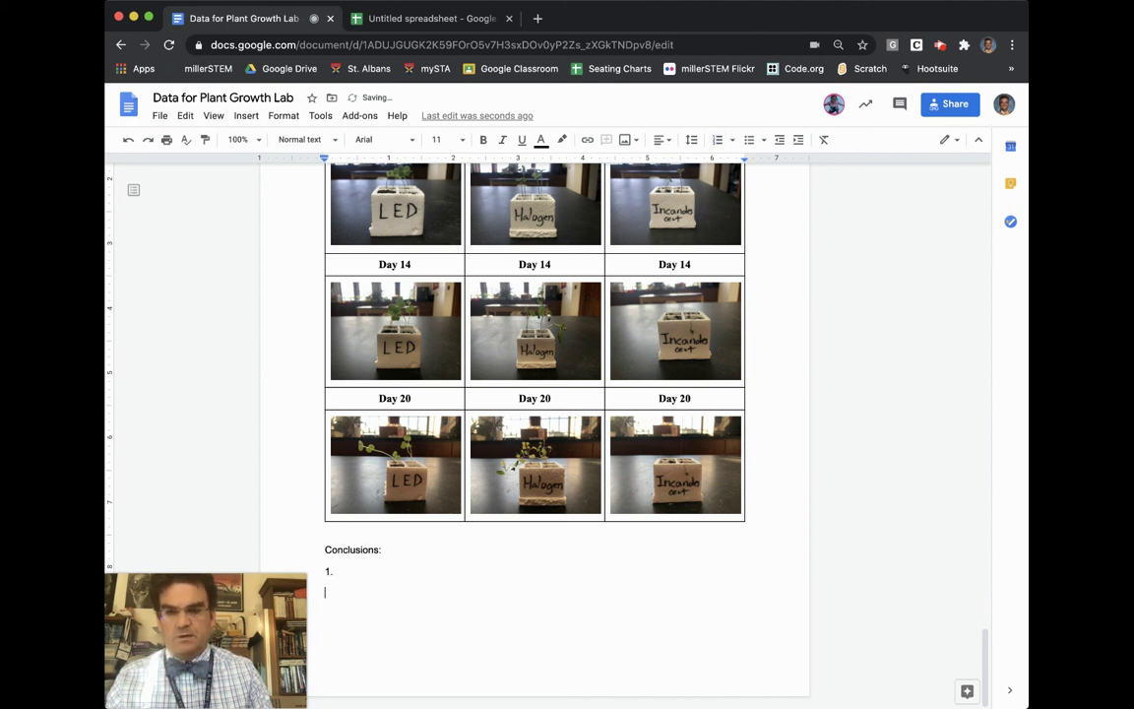
type("2.")
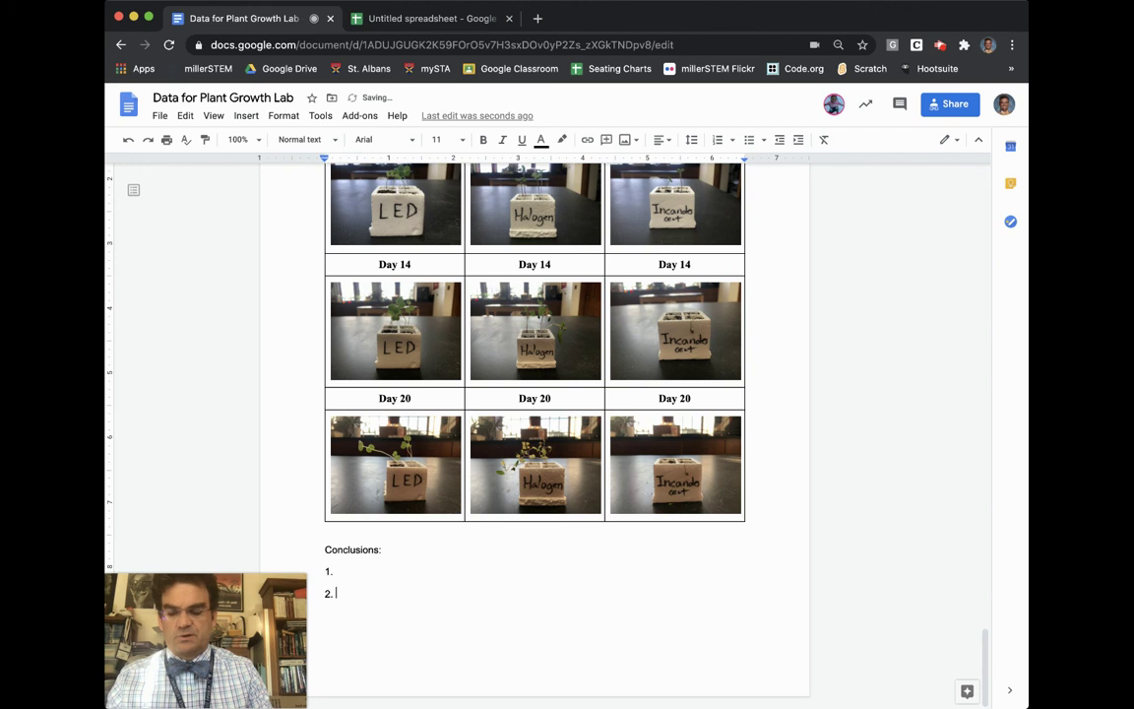
key("super+v")
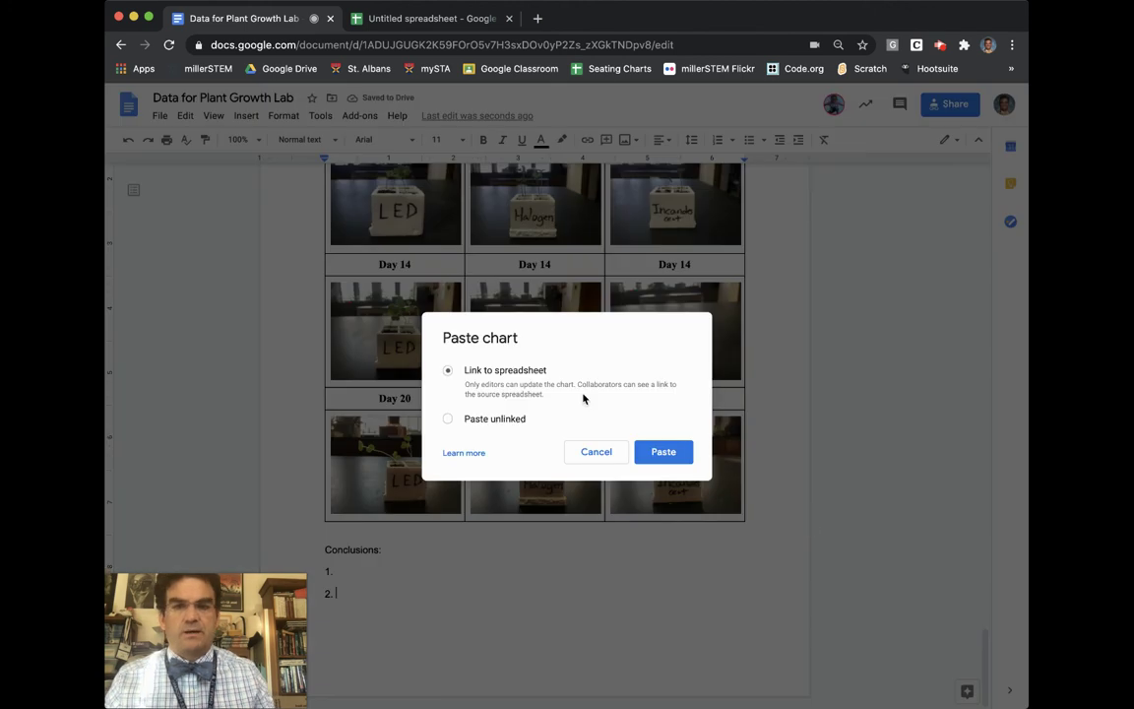
Paste the Height of Plants vs. Day Number chart as a linked chart below Conclusions item 2.
left_click(654, 451)
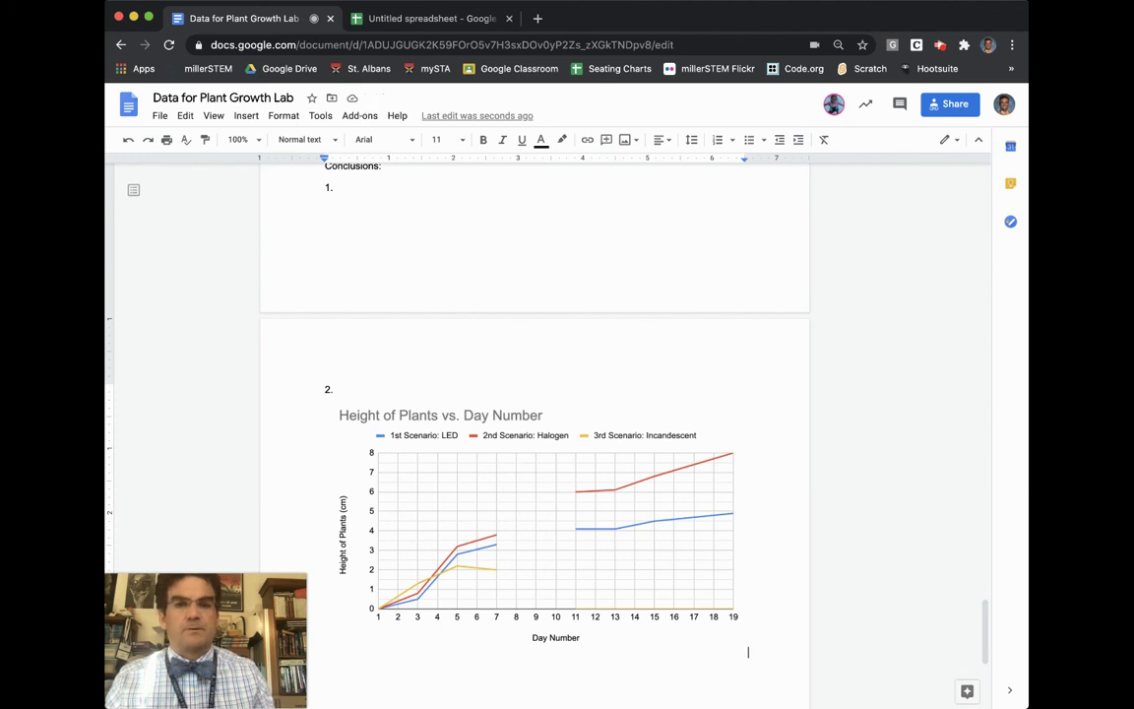
scroll(678, 399, "up", 5)
scroll(677, 399, "down", 6)
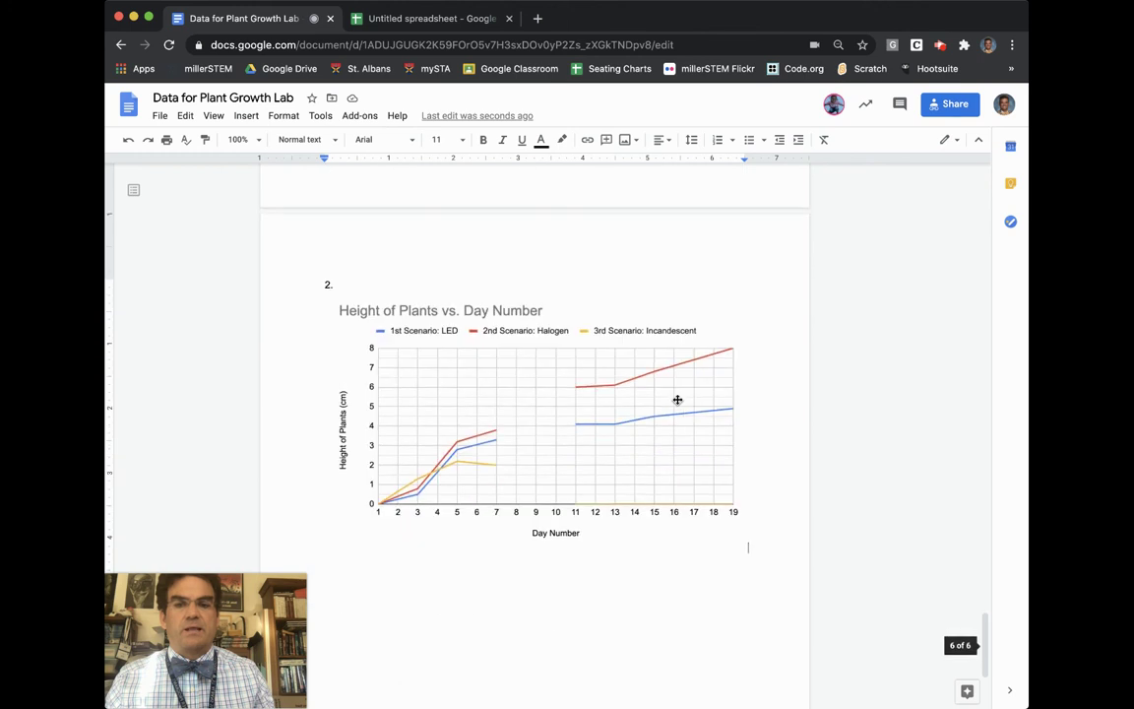
scroll(677, 399, "down", 1)
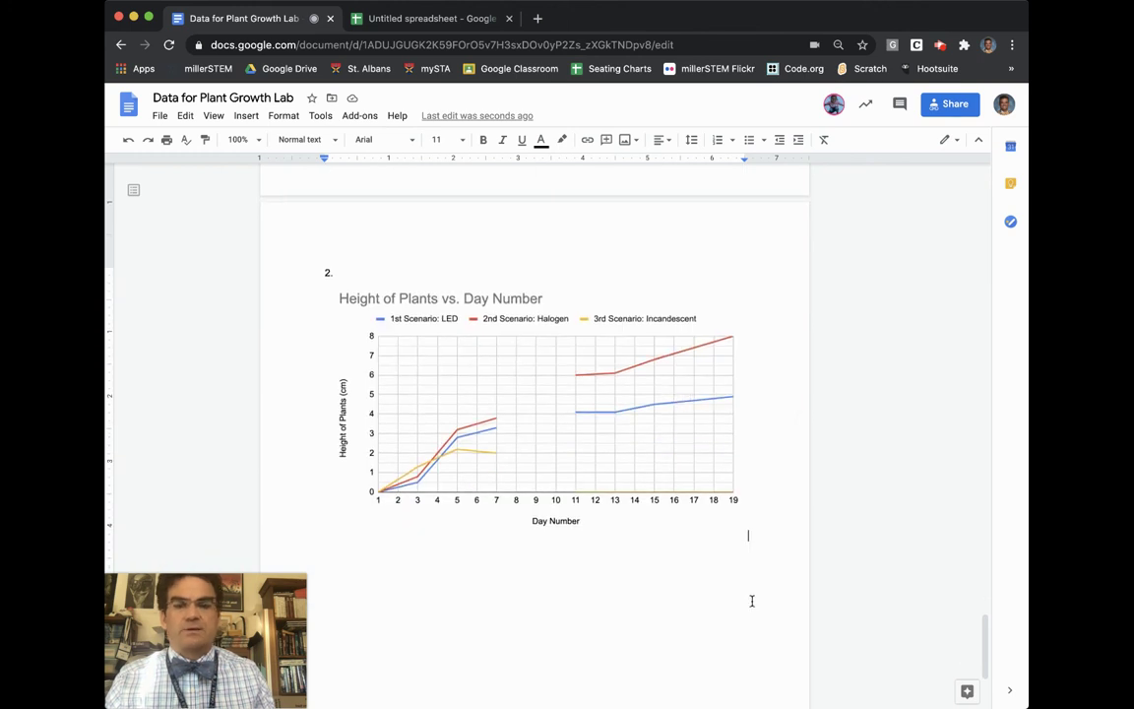